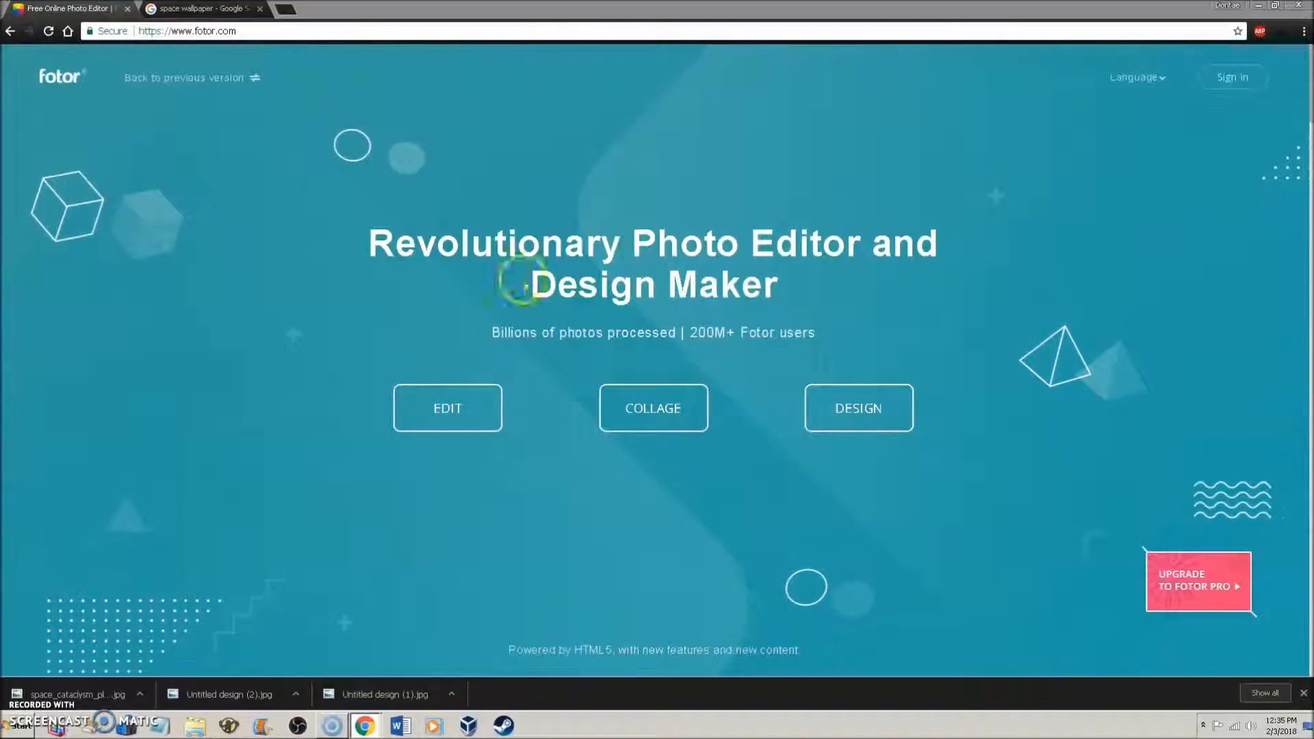
# - From the Fotor homepage, go to DESIGN to reach the Create New Work template gallery
pyautogui.click(211, 31)
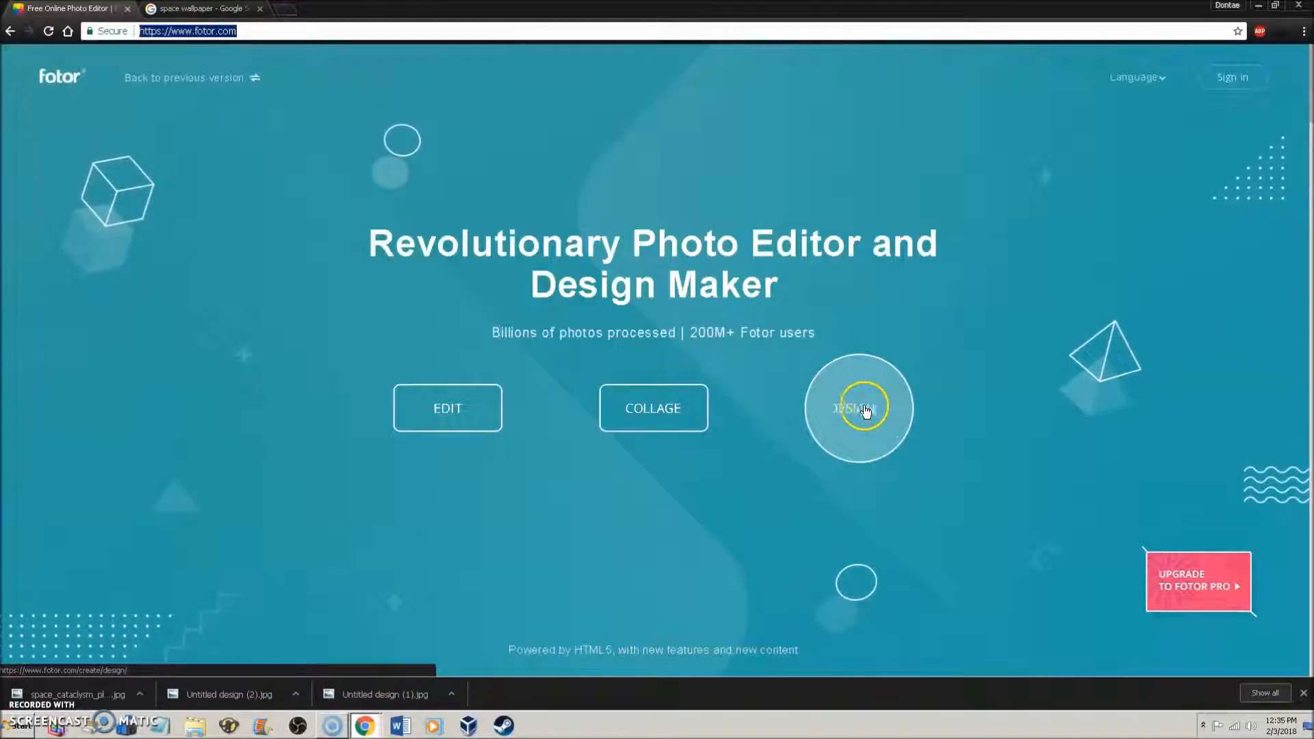
pyautogui.click(859, 452)
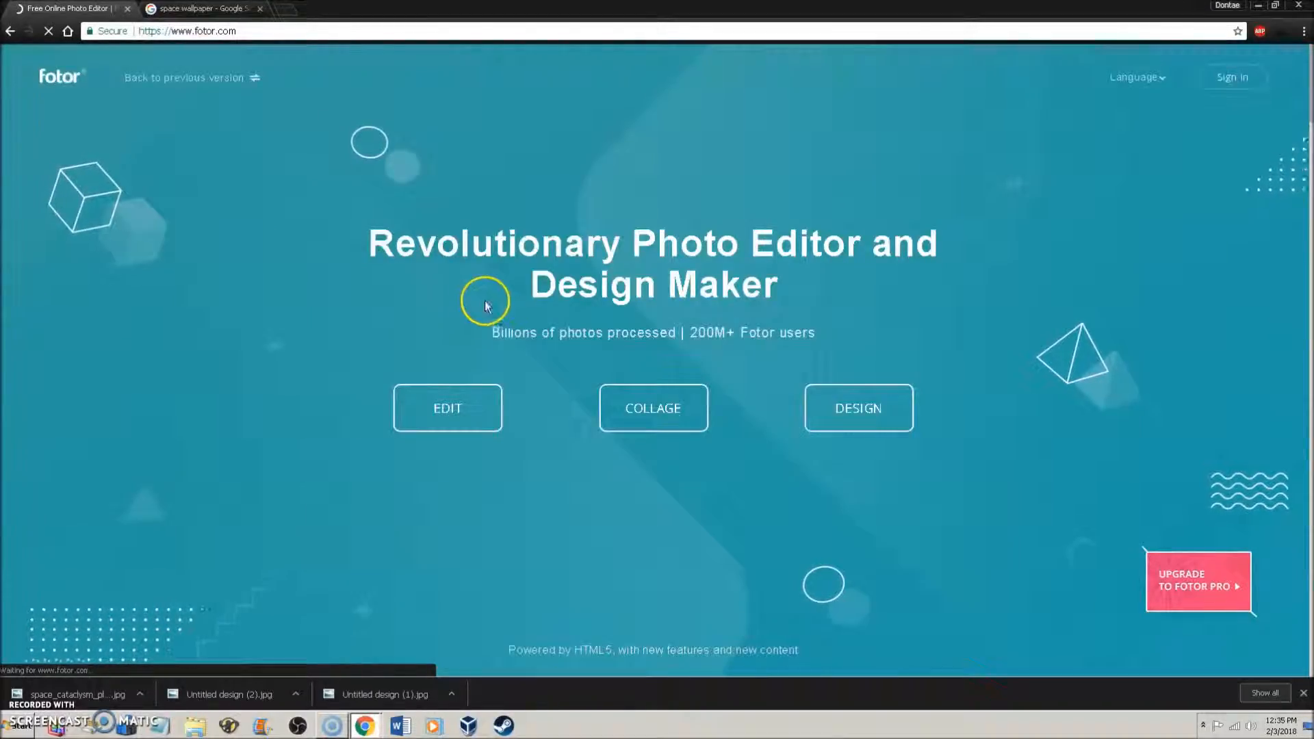
pyautogui.click(860, 409)
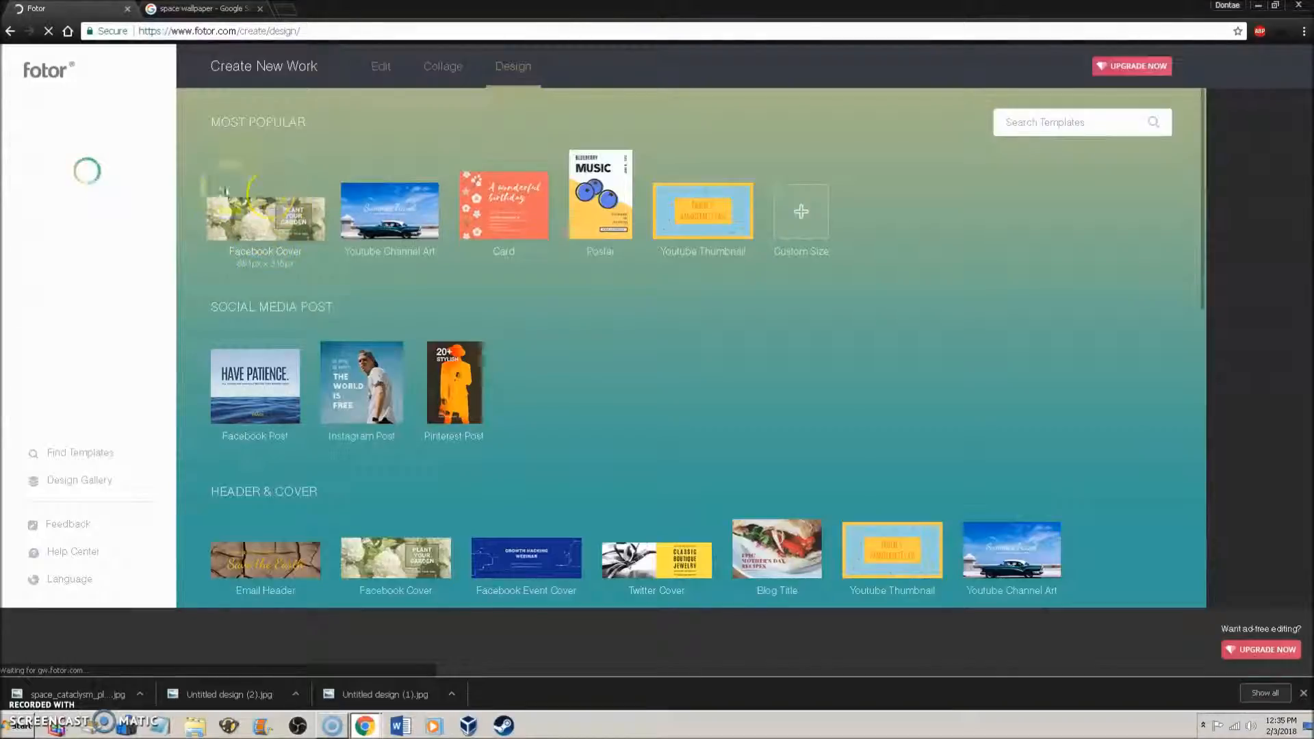
# - Start an 851 × 315 px Facebook Cover design and review the TheTechSpace reference header
pyautogui.click(290, 192)
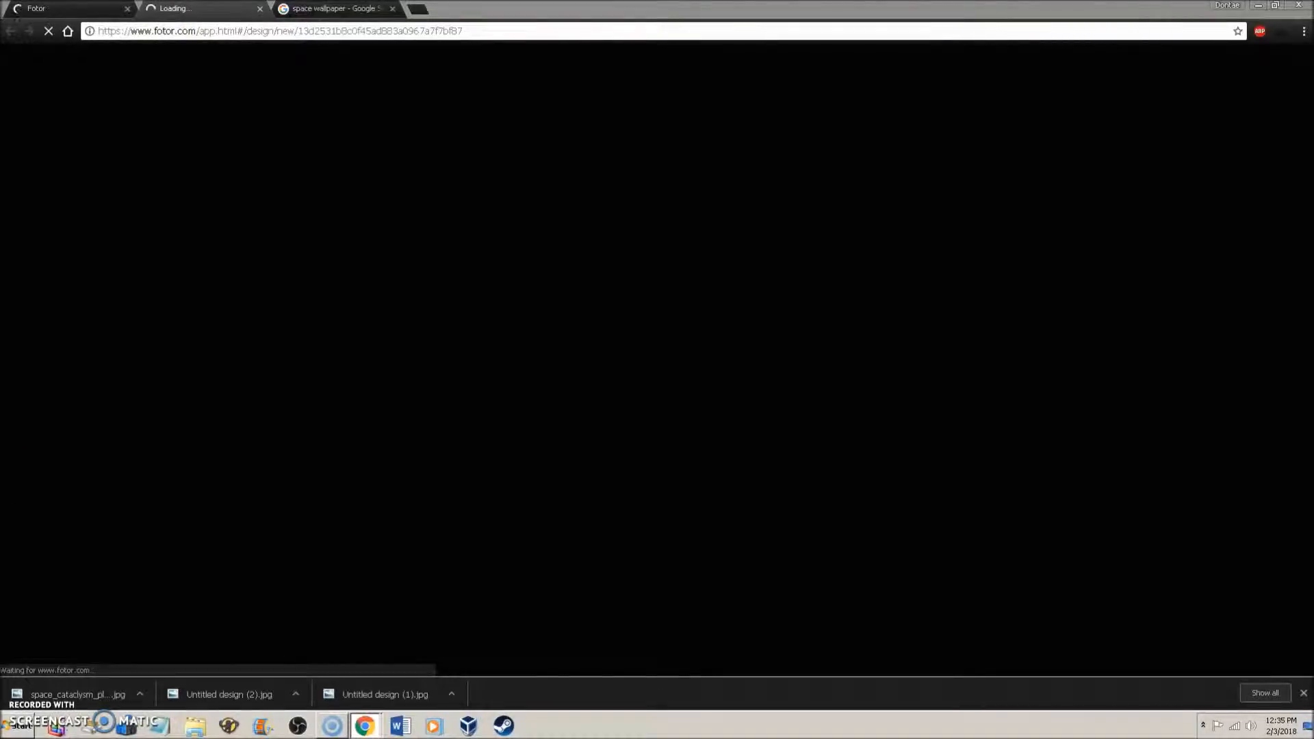
pyautogui.click(196, 725)
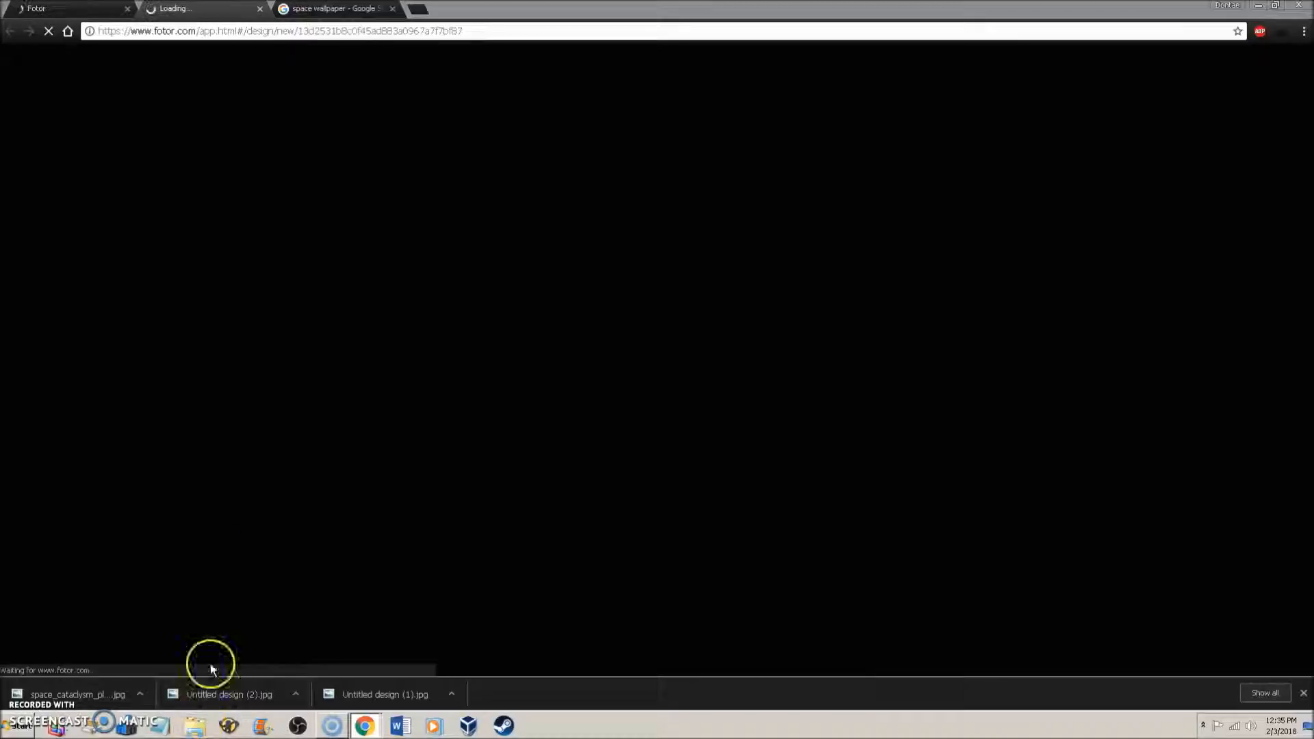
pyautogui.moveTo(467, 173); pyautogui.dragTo(0, 179)
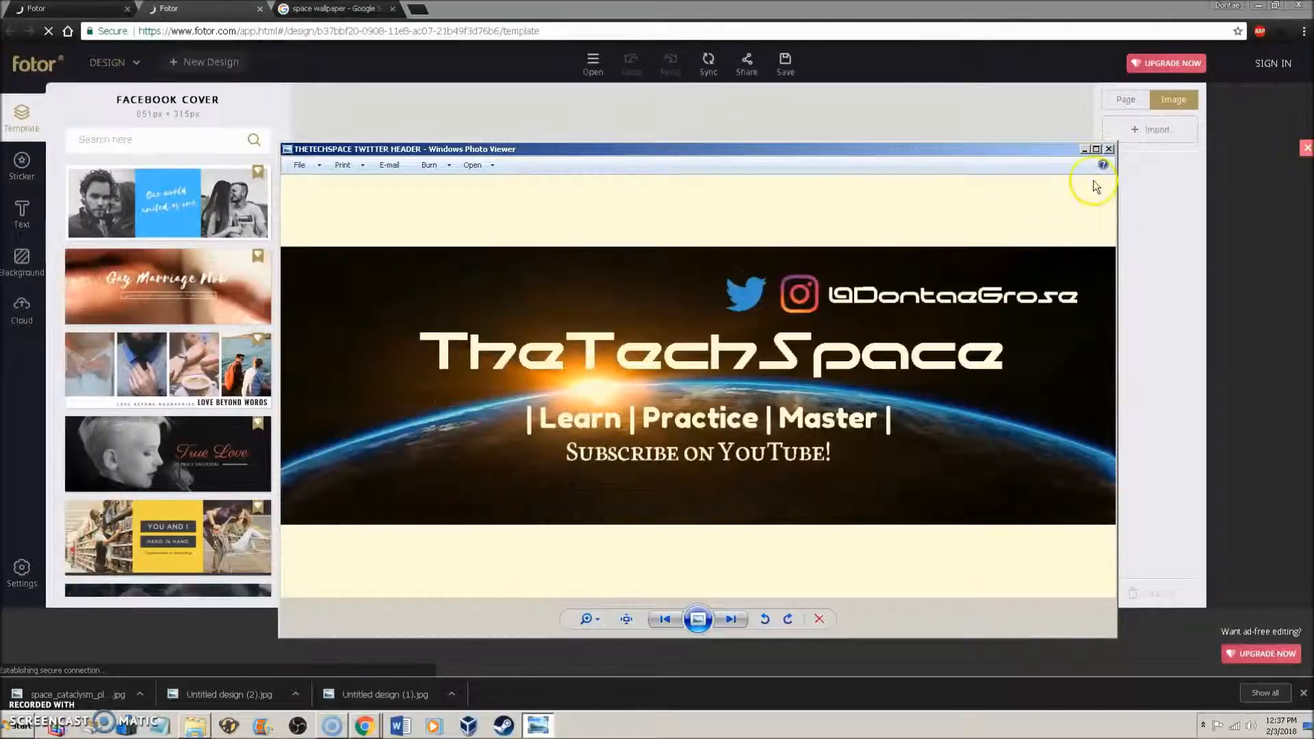
pyautogui.click(1110, 149)
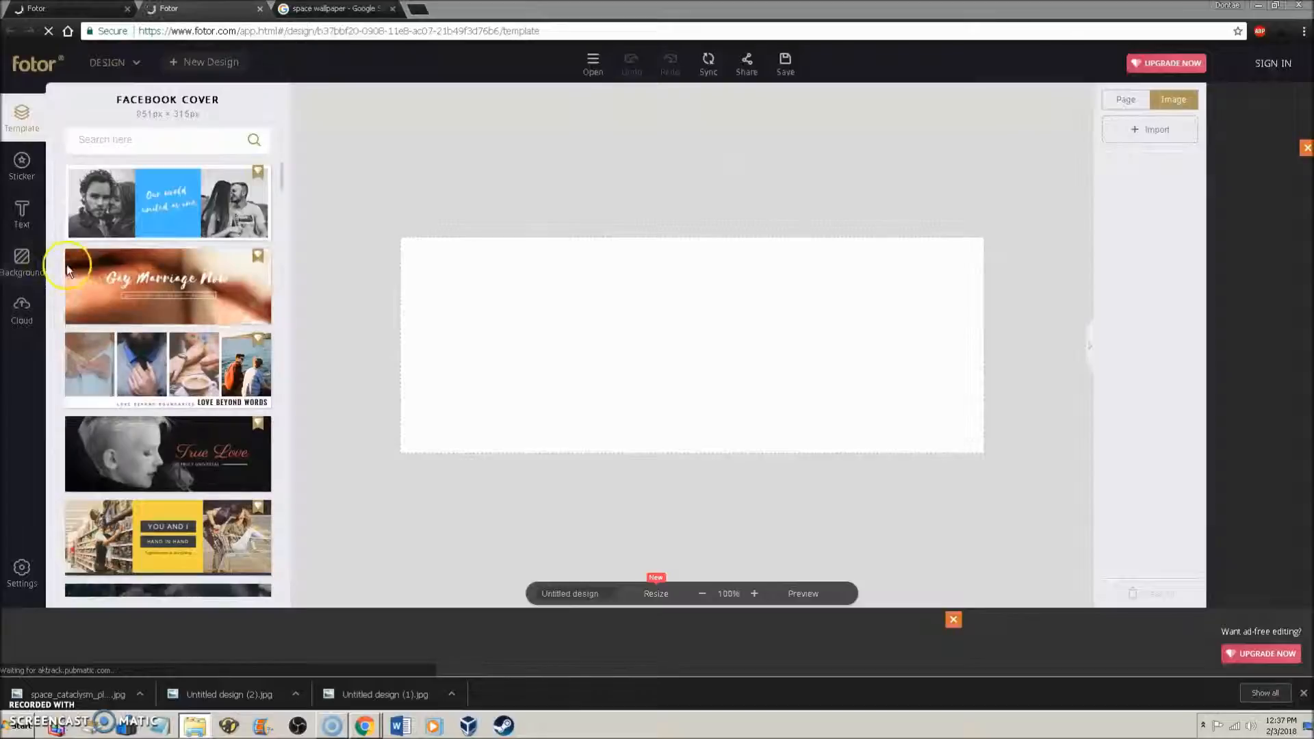
# - Make the cover background dark grey #565656 and upload the space screenshot from THUMBNAIL VECTORS
pyautogui.click(37, 266)
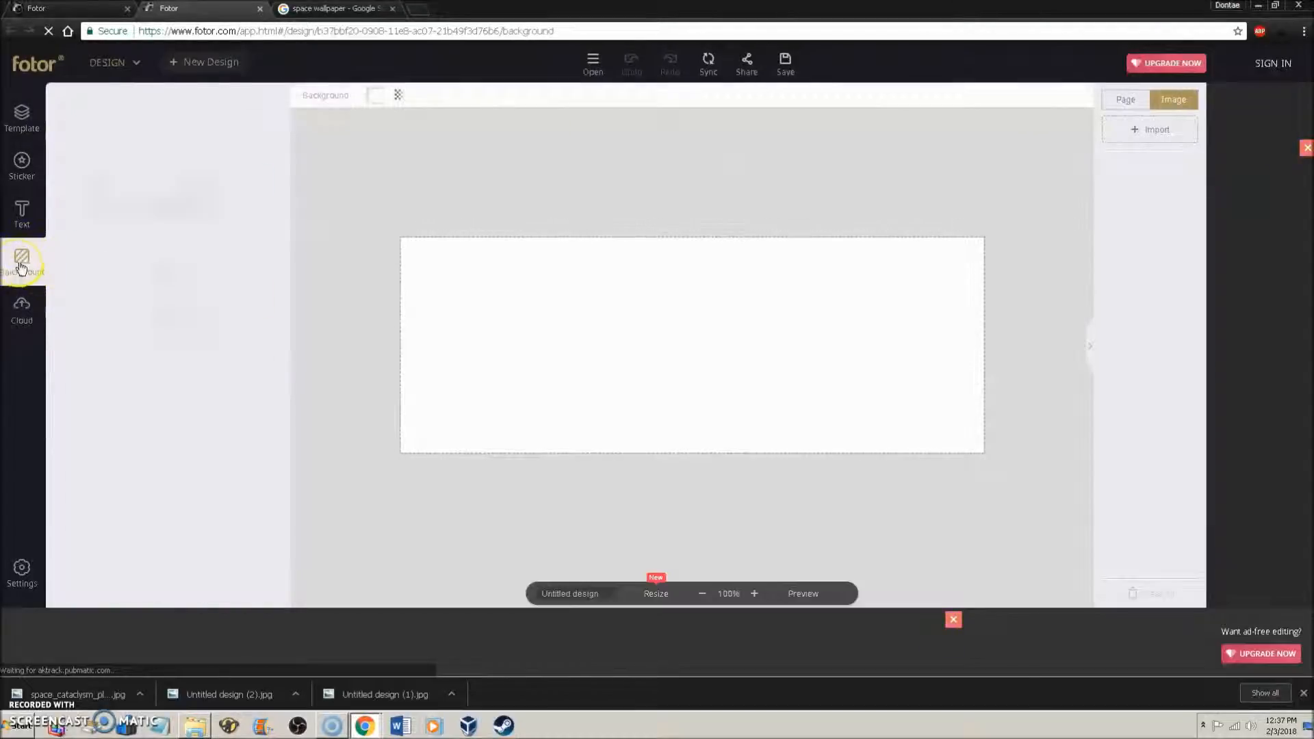
pyautogui.click(197, 211)
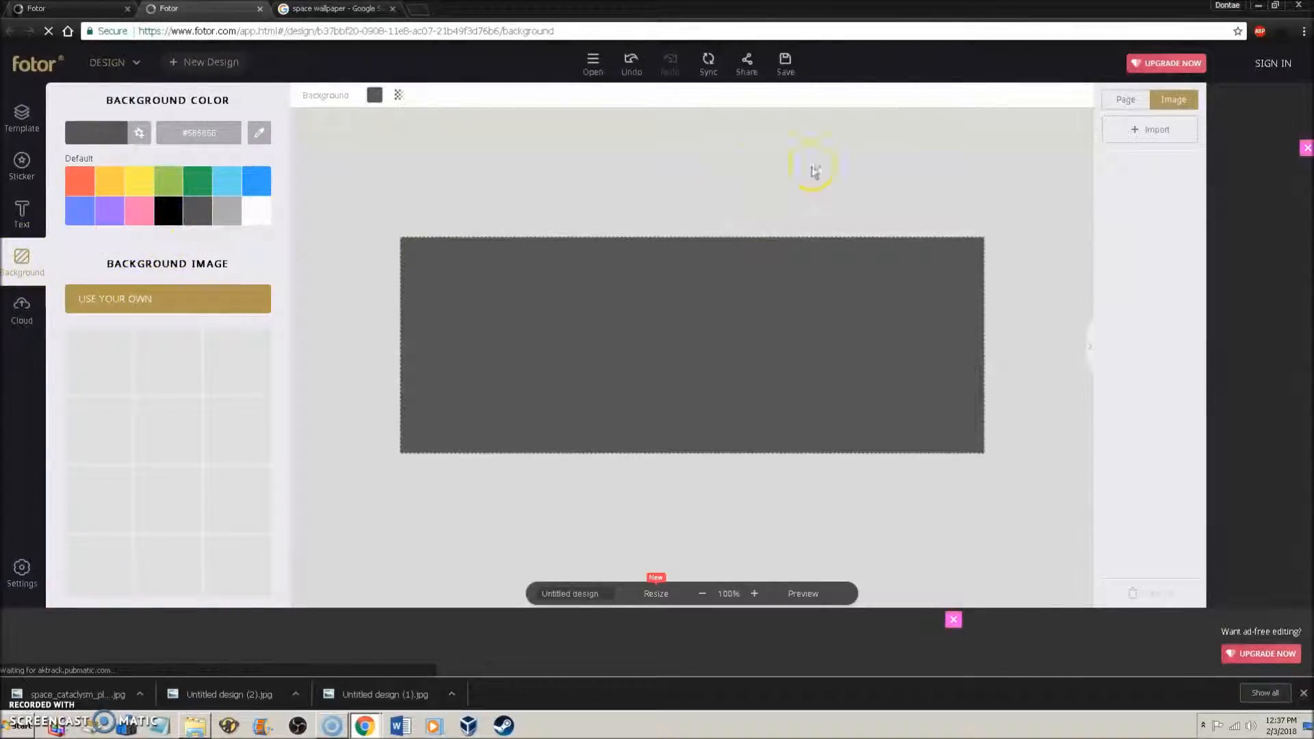
pyautogui.click(1113, 132)
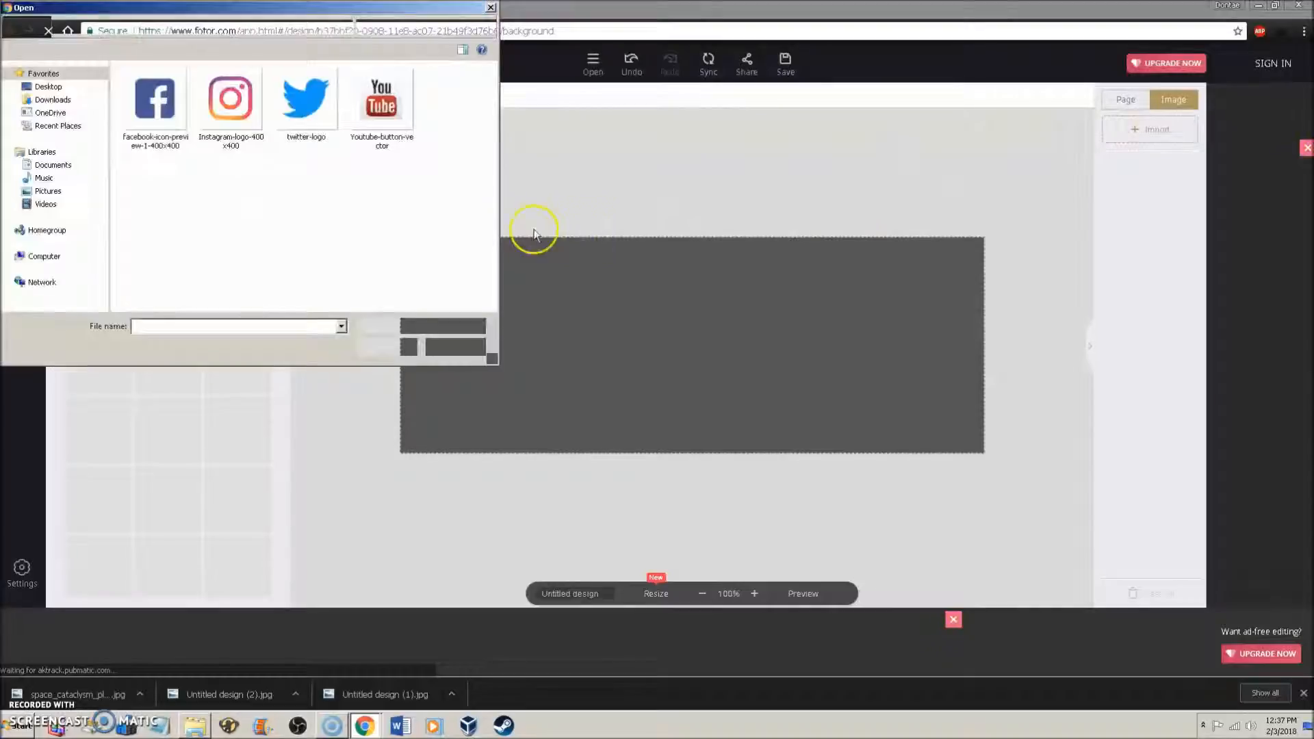
pyautogui.click(52, 99)
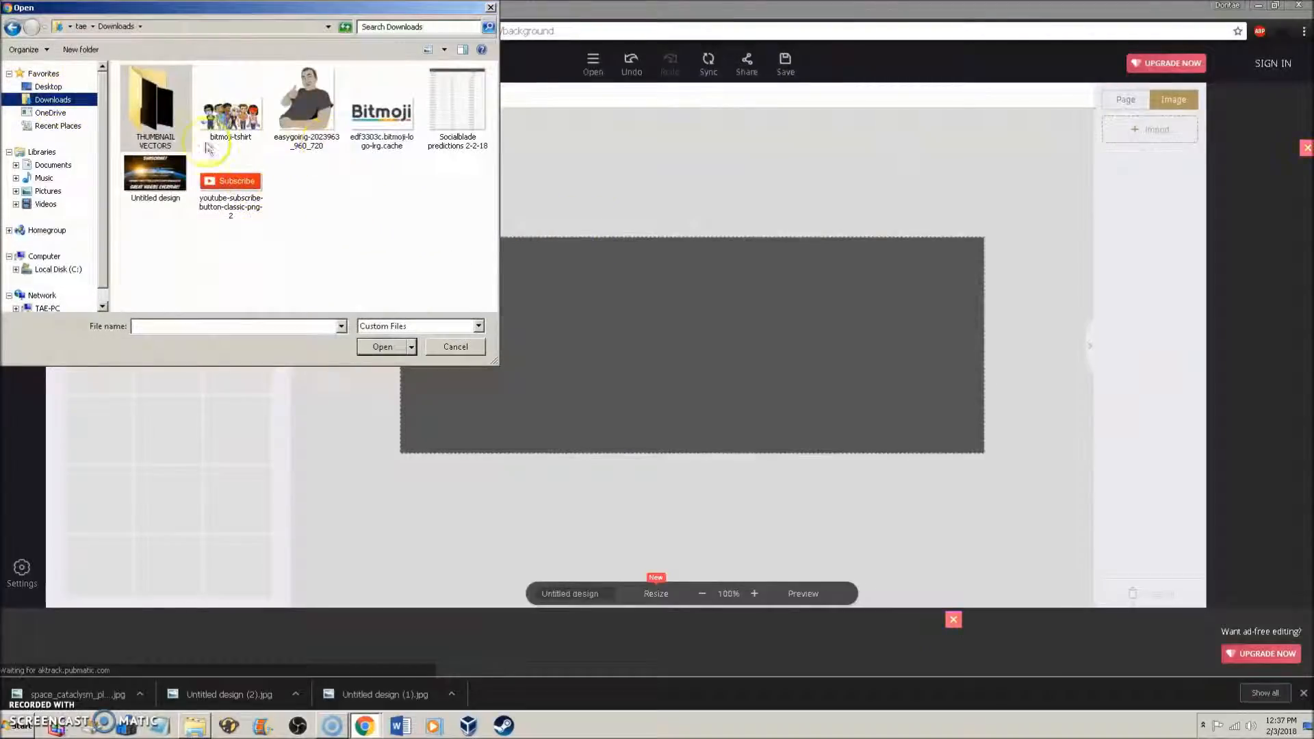
pyautogui.doubleClick(175, 140)
pyautogui.click(247, 191)
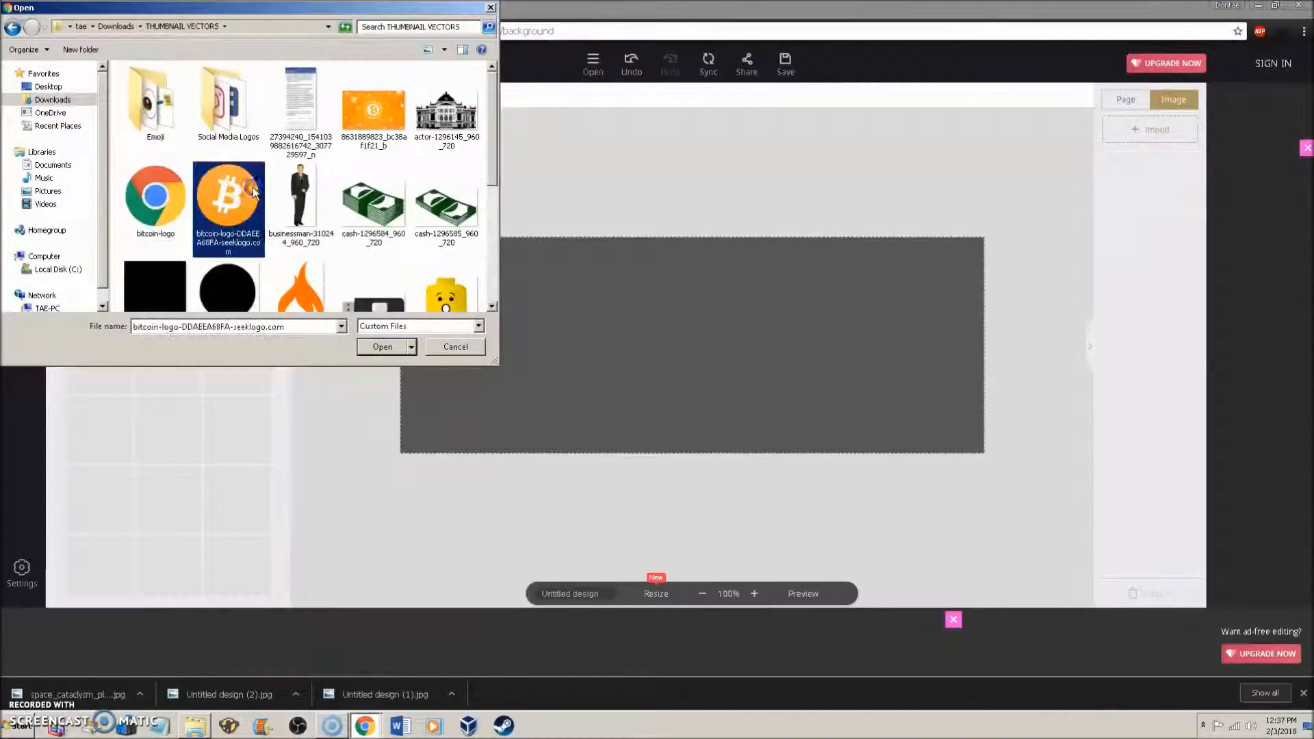
pyautogui.scroll(-3, 252, 194)
pyautogui.click(230, 218)
pyautogui.click(228, 262)
pyautogui.click(381, 346)
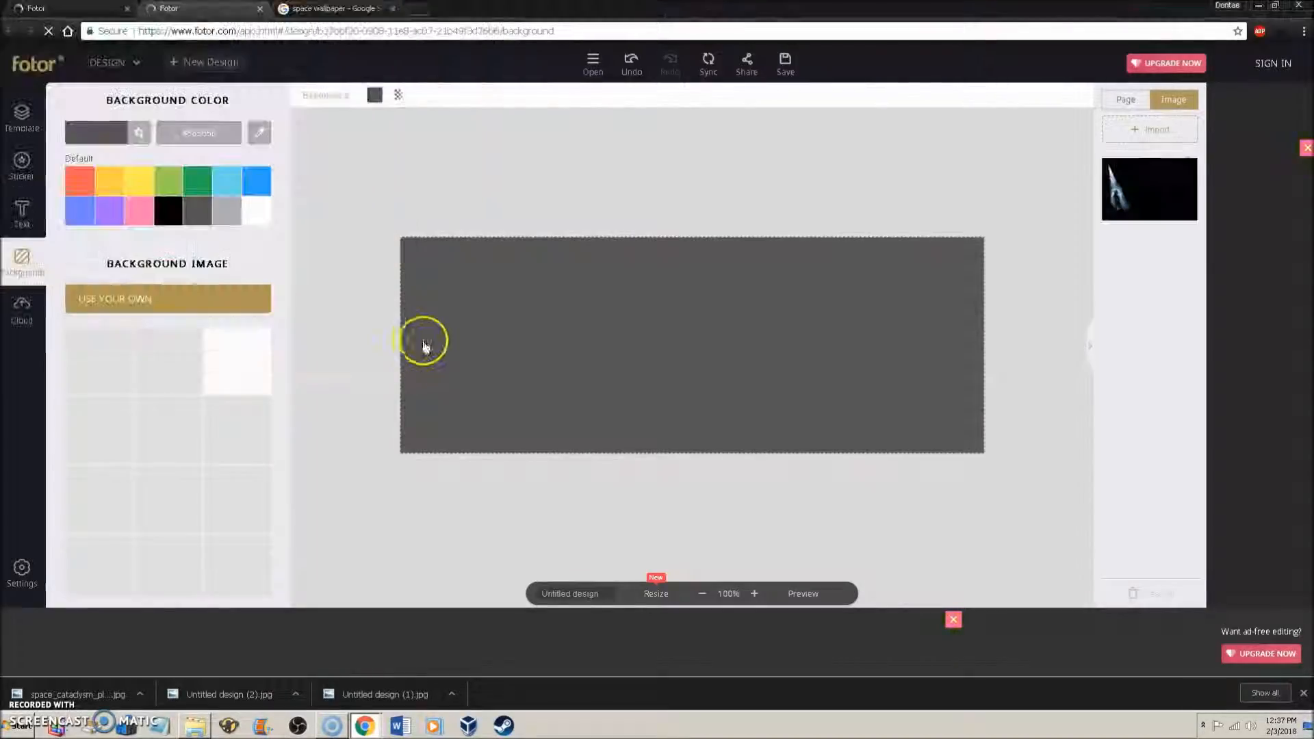
# - Upload the YouTube, Twitter, Instagram and Facebook logos from the Social Media Logos folder
pyautogui.click(1150, 129)
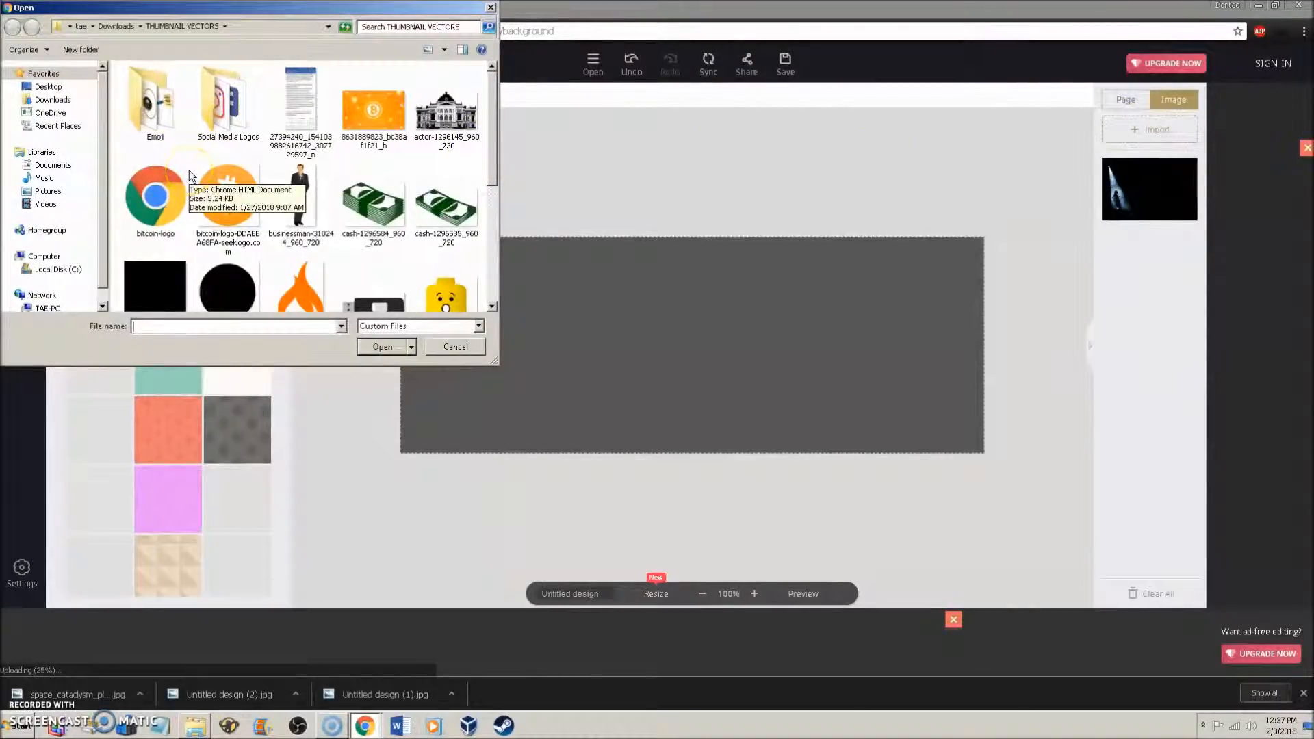
pyautogui.doubleClick(209, 120)
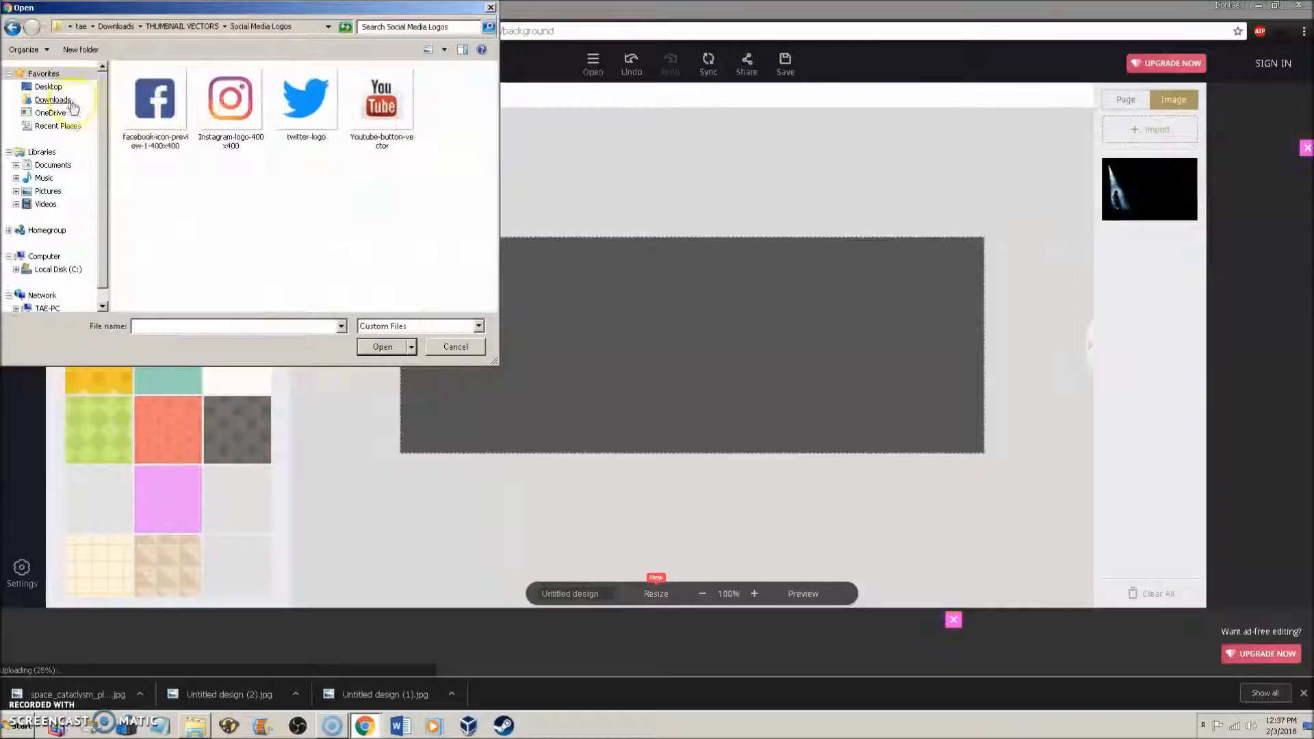
pyautogui.click(12, 31)
pyautogui.doubleClick(155, 106)
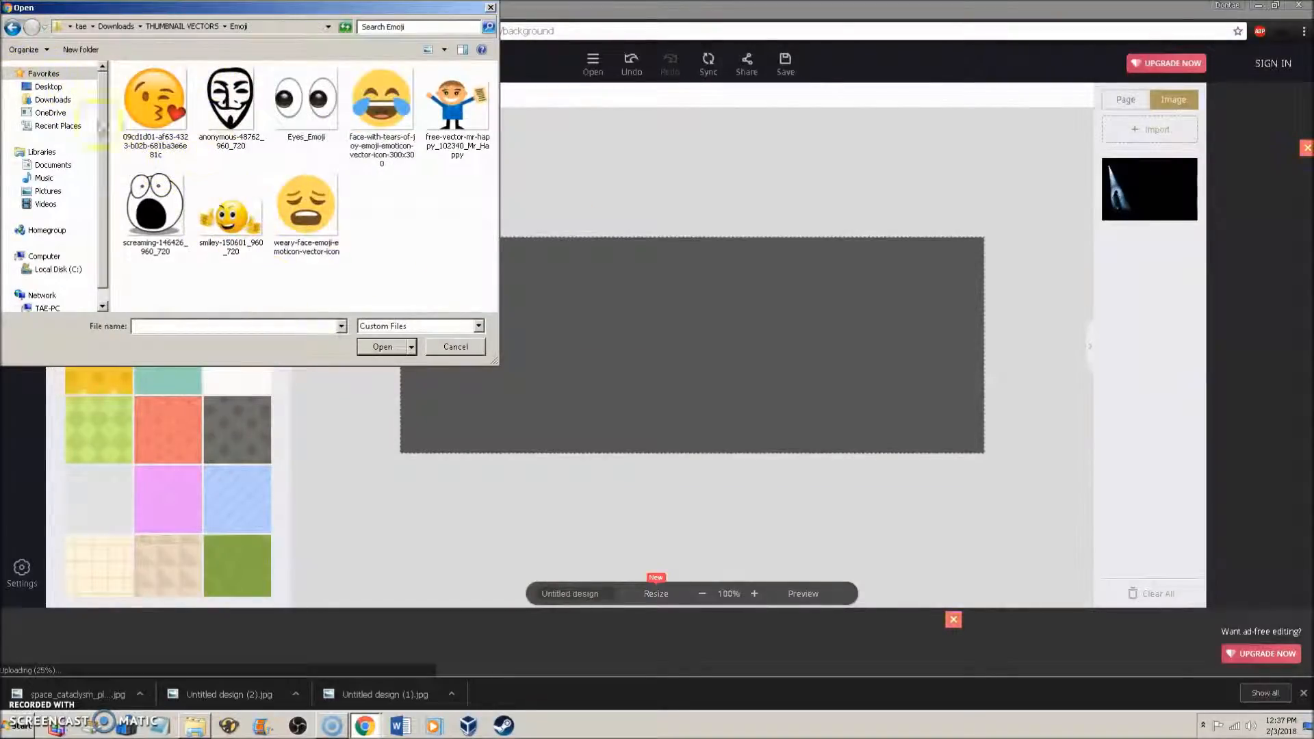
pyautogui.click(11, 29)
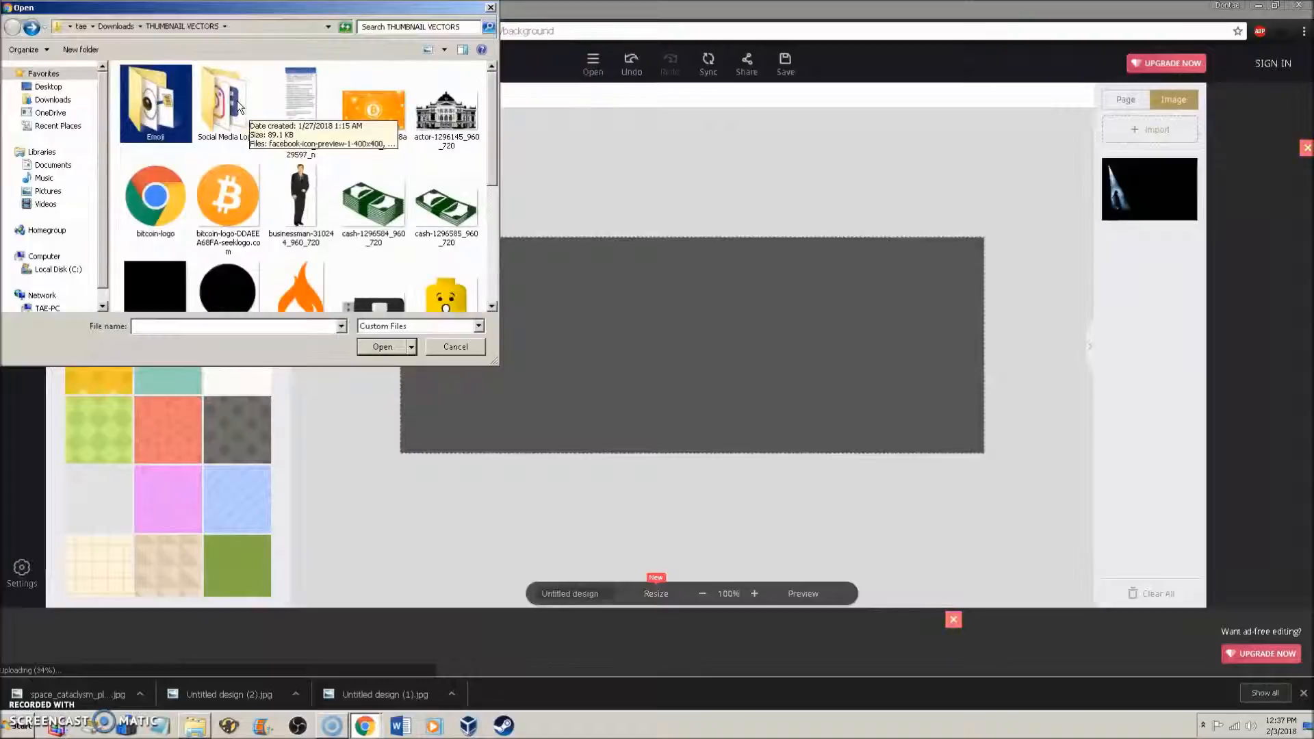
pyautogui.doubleClick(237, 100)
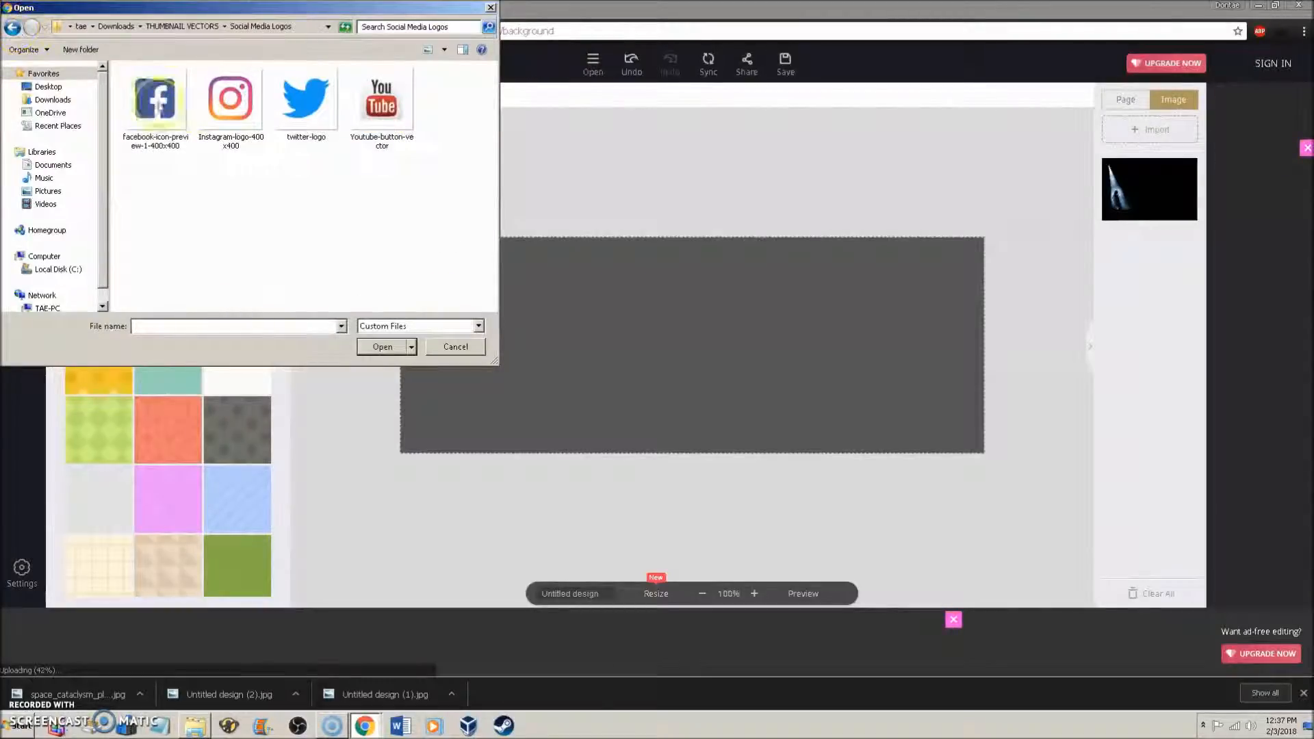
pyautogui.moveTo(397, 174); pyautogui.dragTo(139, 94)
pyautogui.click(404, 345)
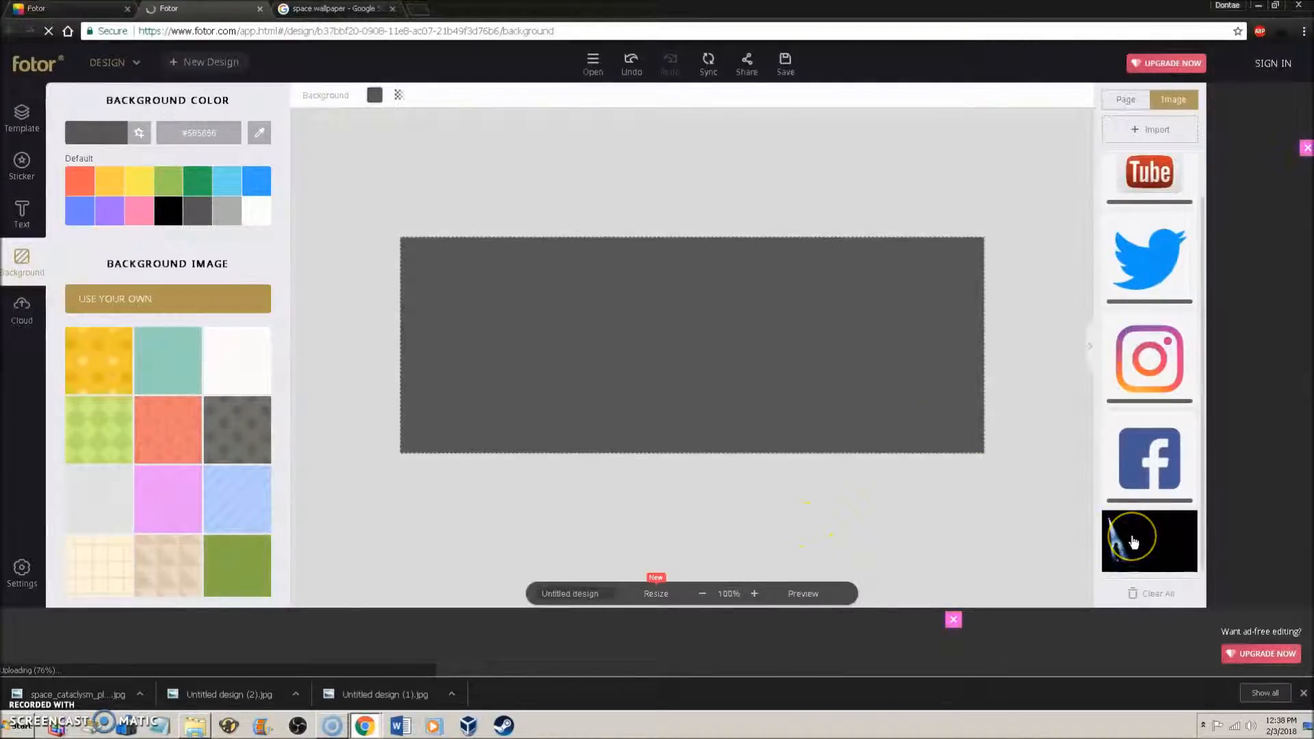
pyautogui.click(1116, 522)
pyautogui.click(23, 224)
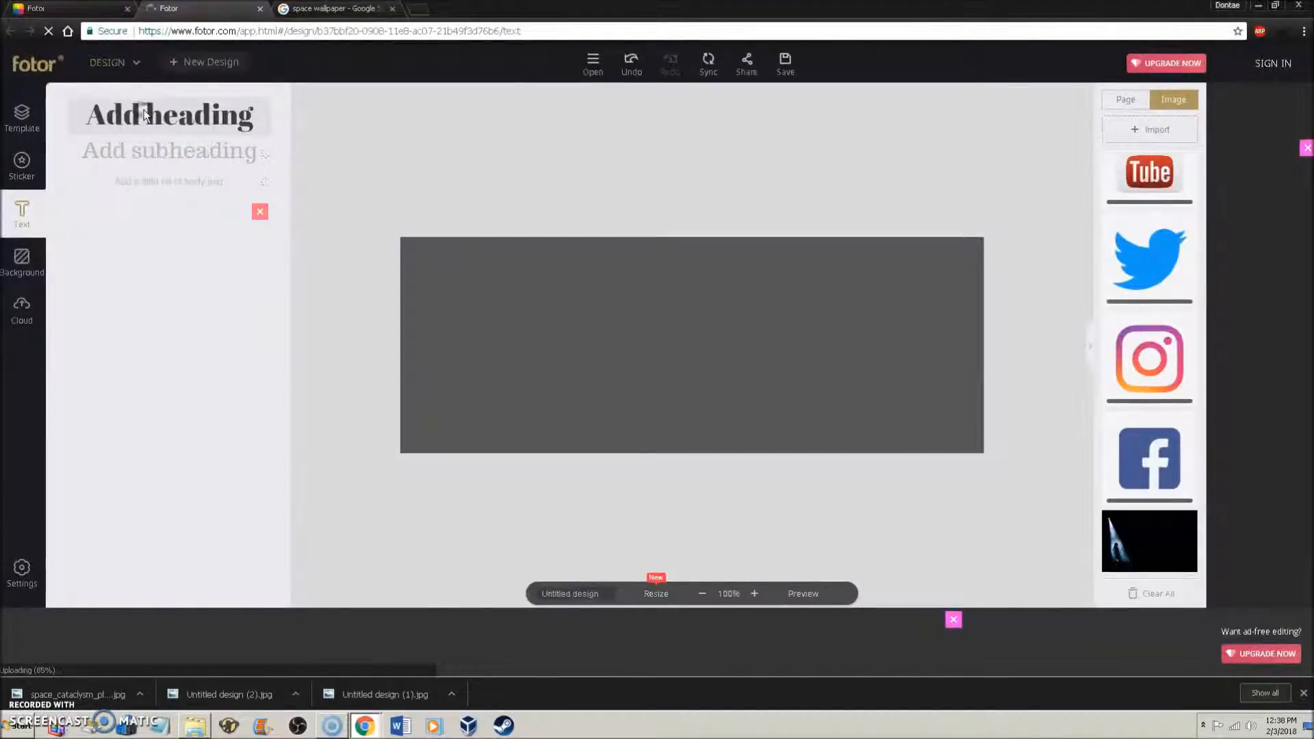
# - Add a heading reading 'TheTechSpace' and widen it to fit on one line
pyautogui.click(144, 115)
pyautogui.moveTo(523, 298); pyautogui.dragTo(452, 287)
pyautogui.moveTo(683, 322); pyautogui.dragTo(627, 288)
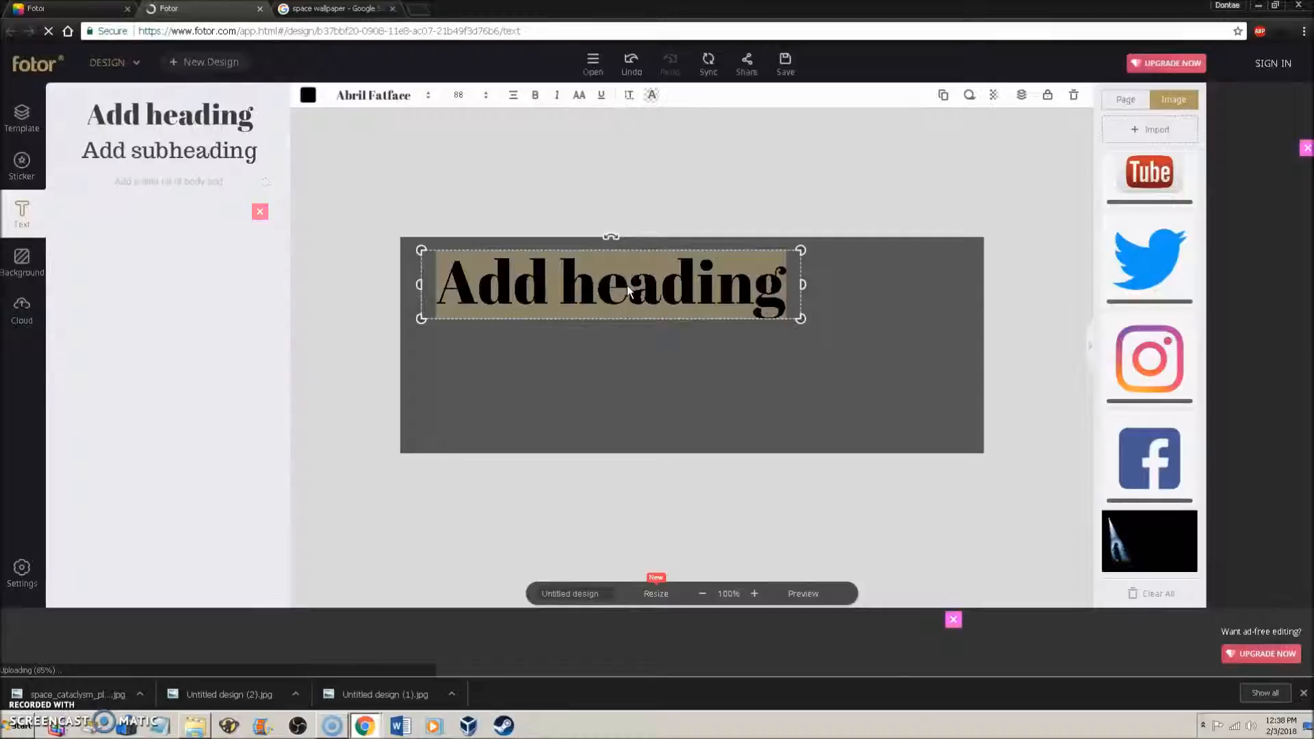
pyautogui.write('The')
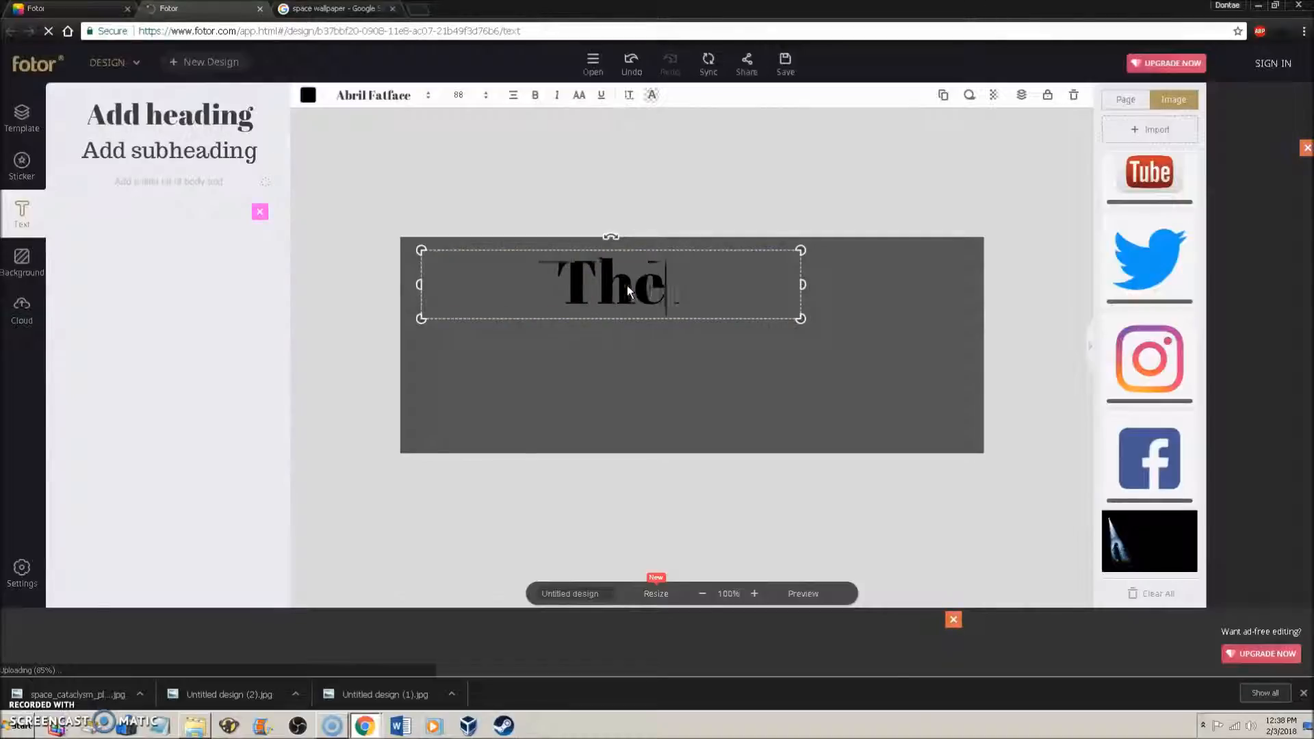
pyautogui.write('TechSpace')
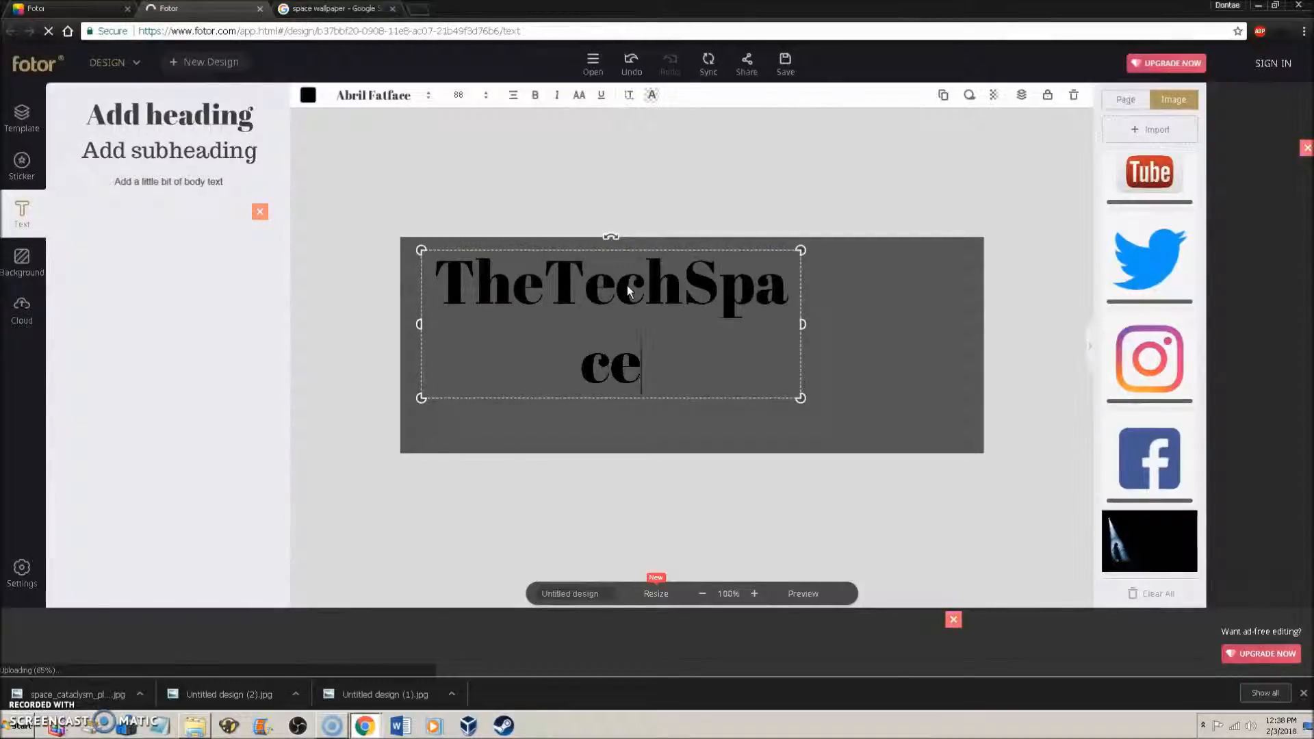
pyautogui.moveTo(801, 324); pyautogui.dragTo(891, 323)
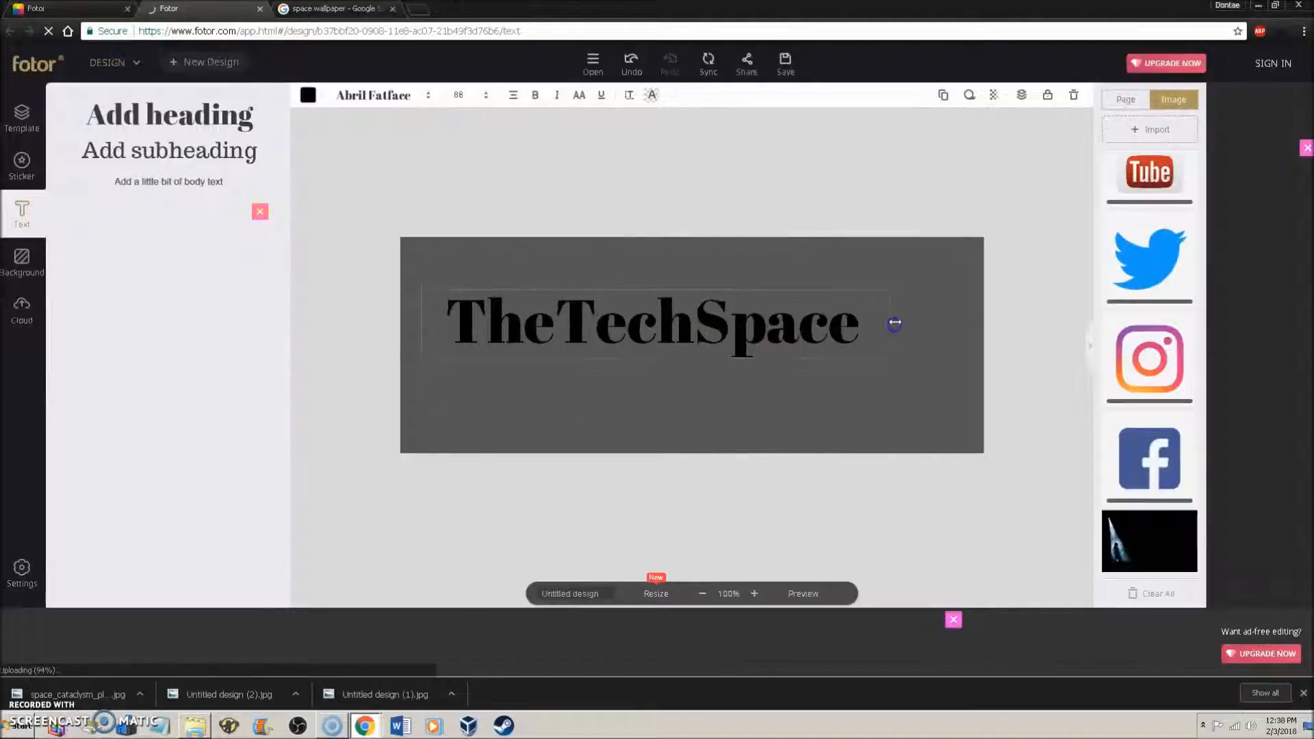
# - Make the title white Permanent-Marker, enlarge it and centre it on the canvas
pyautogui.click(408, 101)
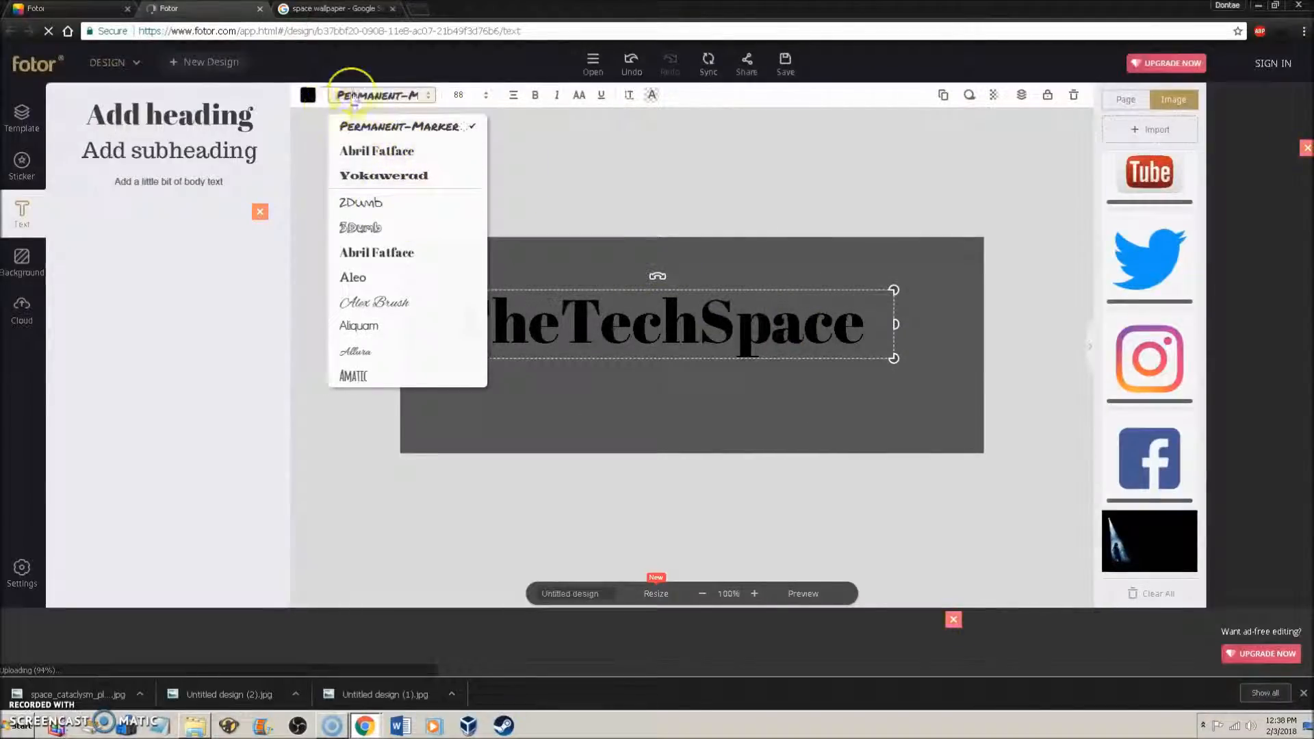
pyautogui.click(309, 95)
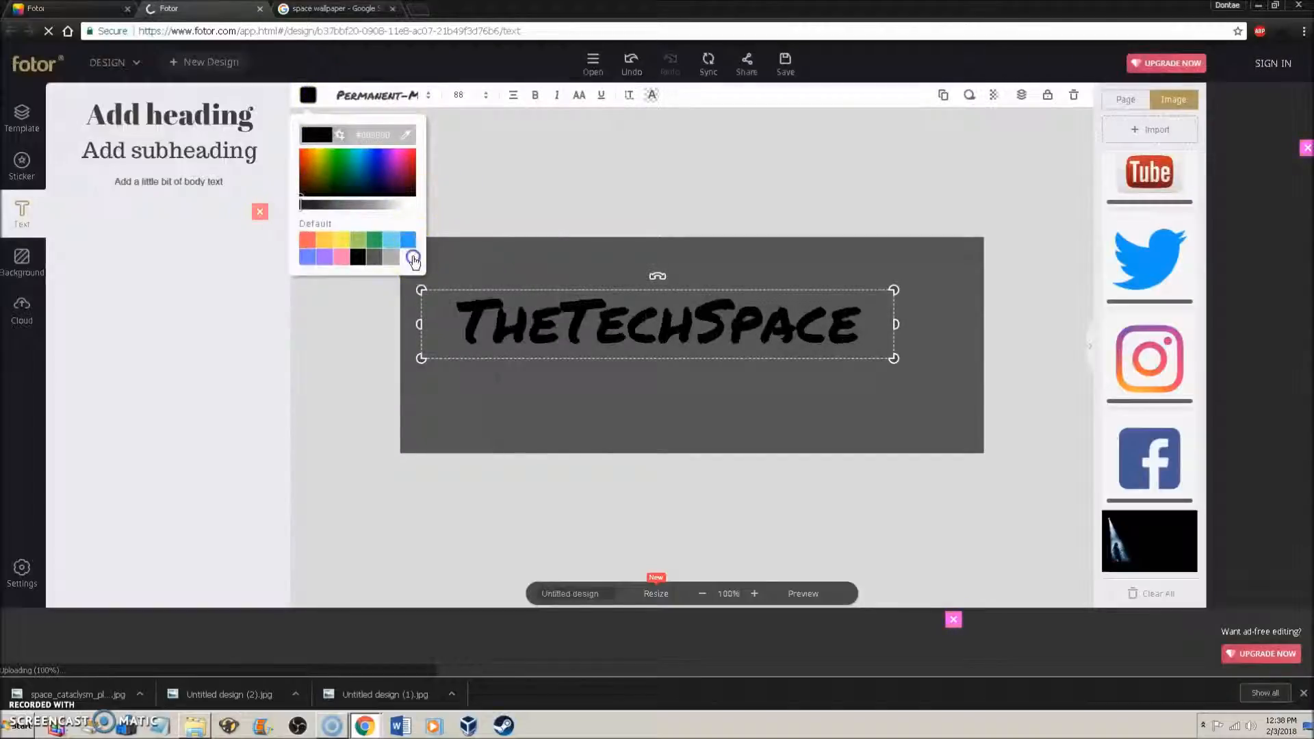
pyautogui.click(409, 257)
pyautogui.moveTo(563, 295); pyautogui.dragTo(587, 273)
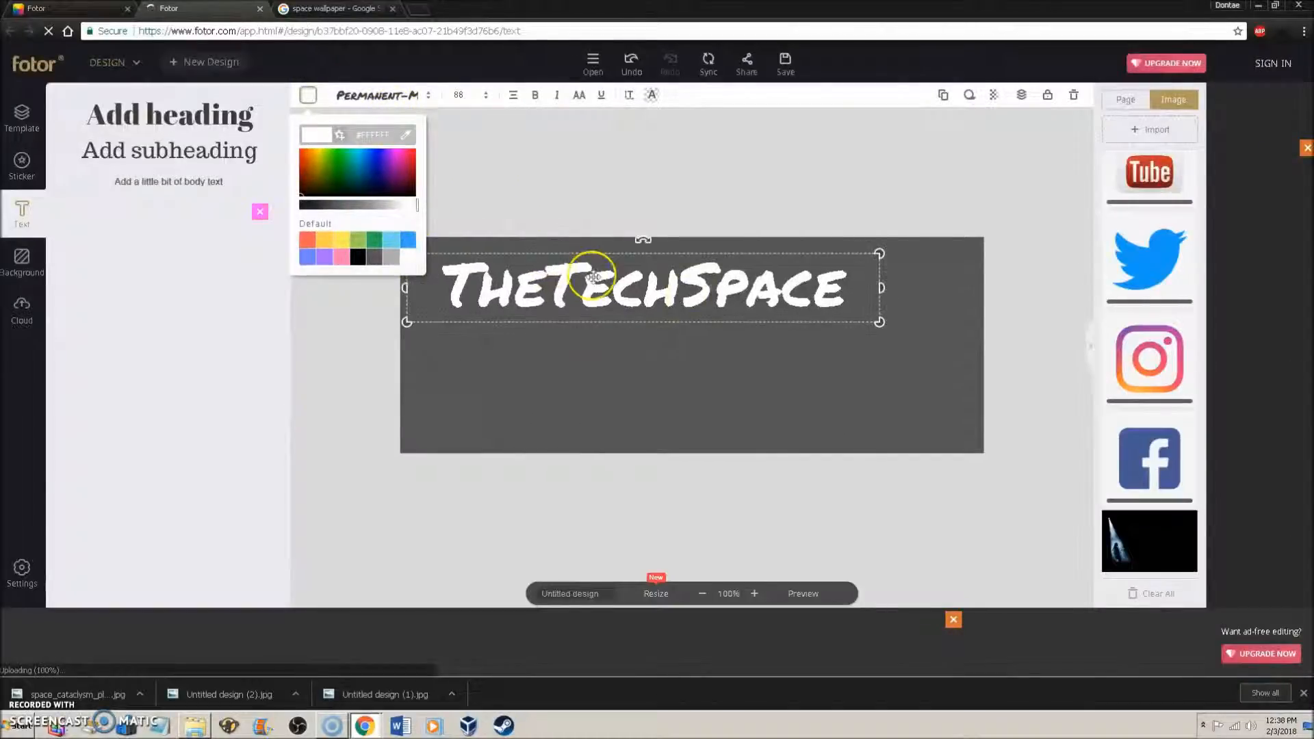
pyautogui.moveTo(895, 330); pyautogui.dragTo(953, 361)
pyautogui.moveTo(866, 293); pyautogui.dragTo(860, 350)
pyautogui.click(1034, 269)
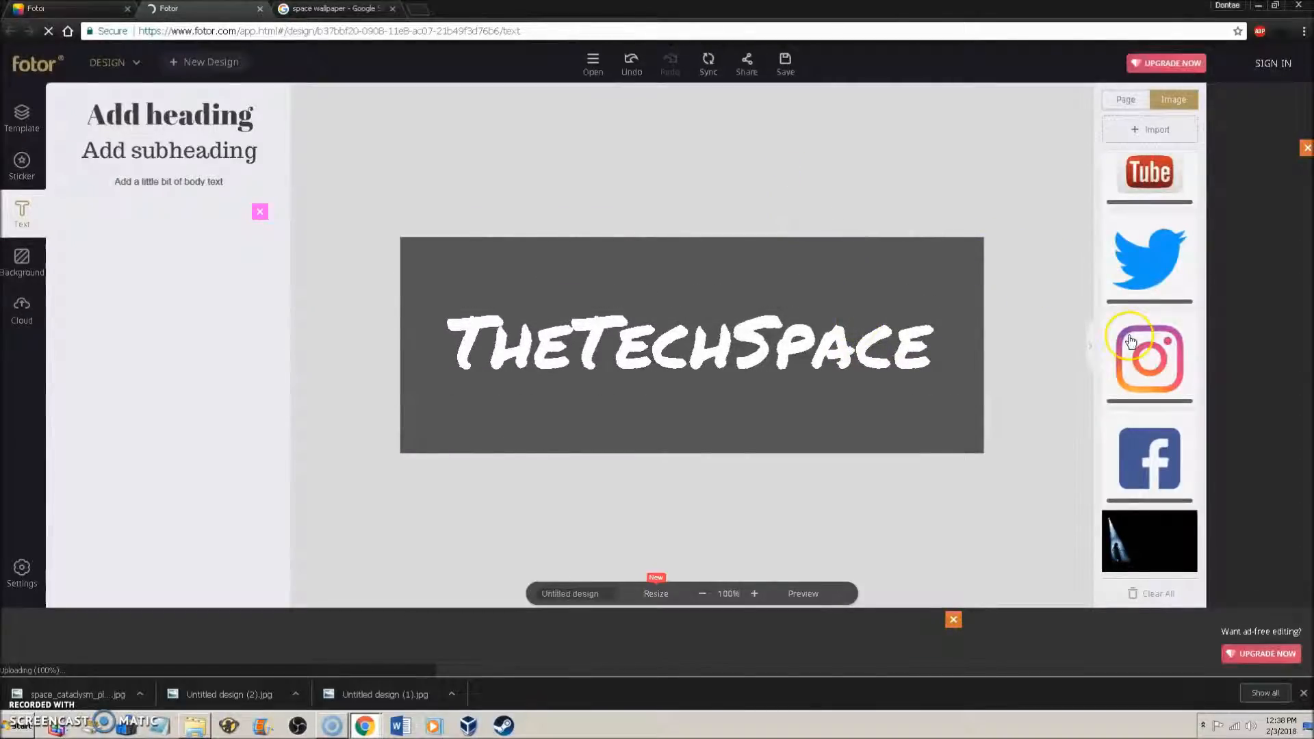
# - Add the dark concert photo to the cover and position it at the top-left
pyautogui.click(1143, 534)
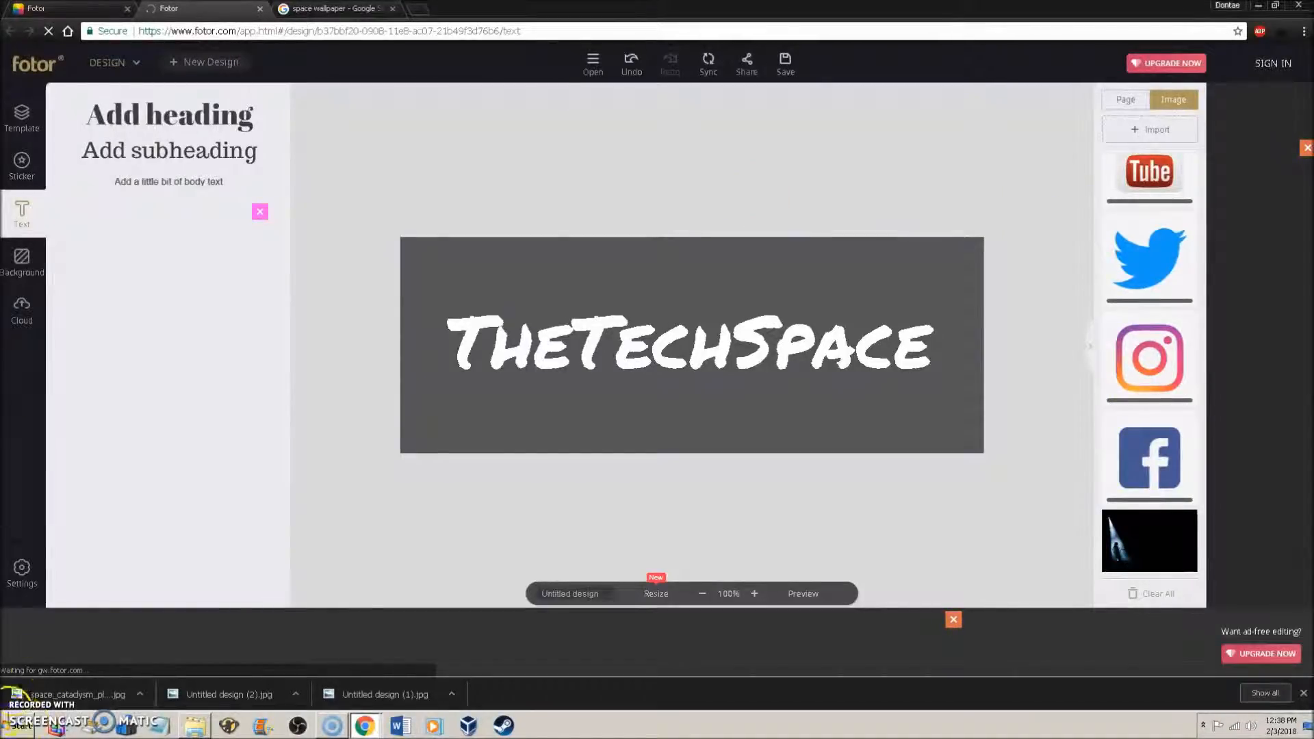
pyautogui.moveTo(631, 352); pyautogui.dragTo(431, 314)
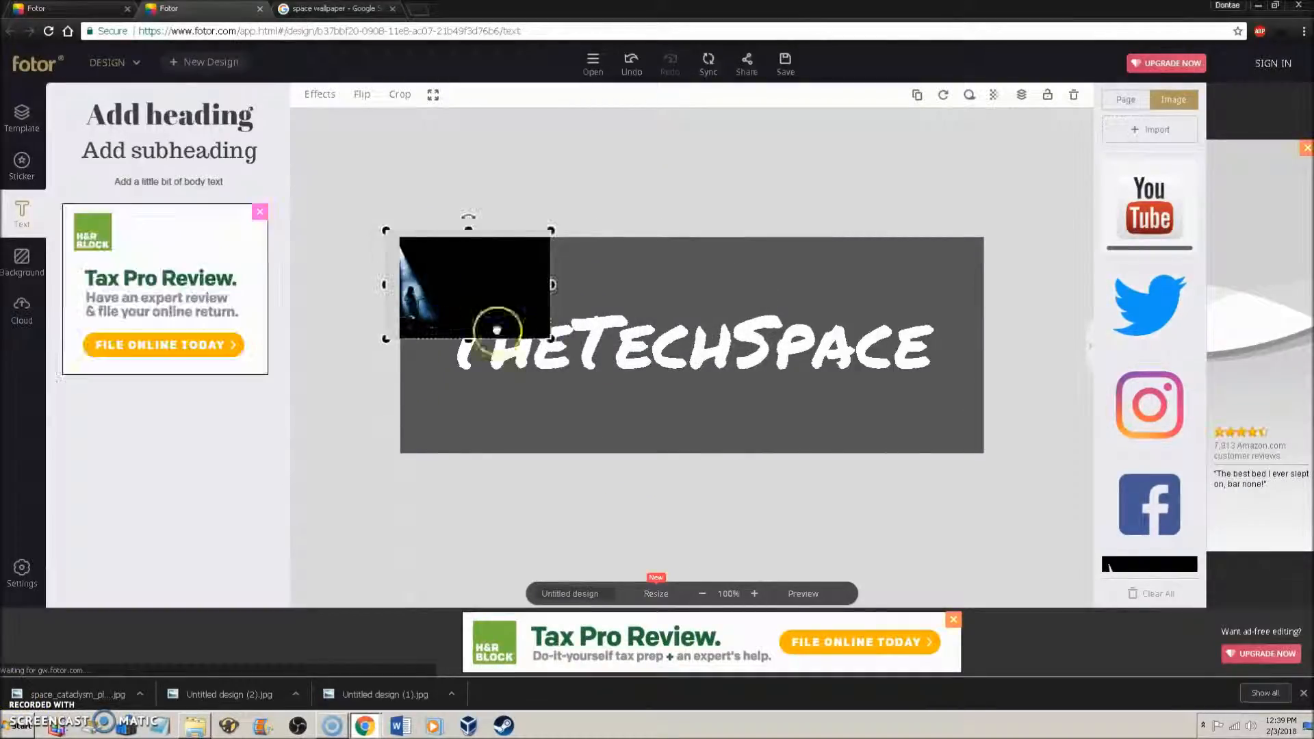
pyautogui.moveTo(552, 339); pyautogui.dragTo(947, 437)
pyautogui.click(918, 95)
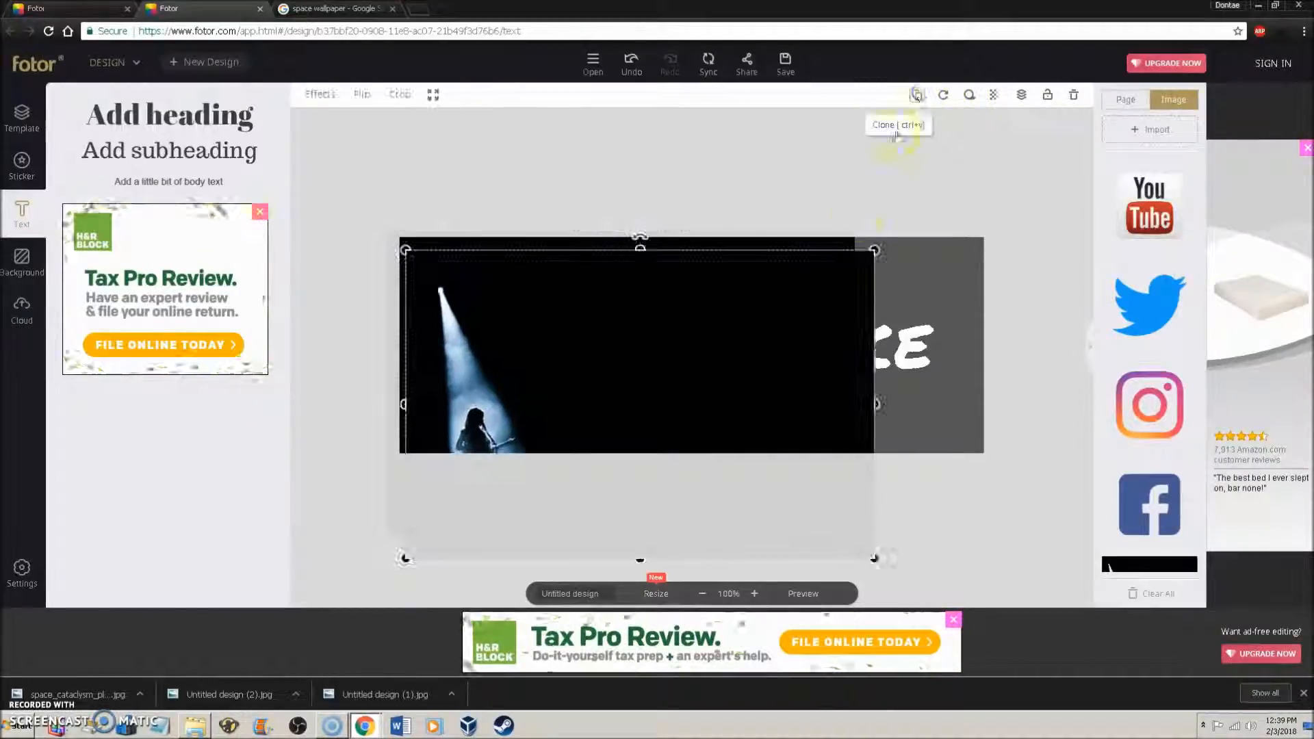
pyautogui.click(1074, 94)
pyautogui.click(718, 322)
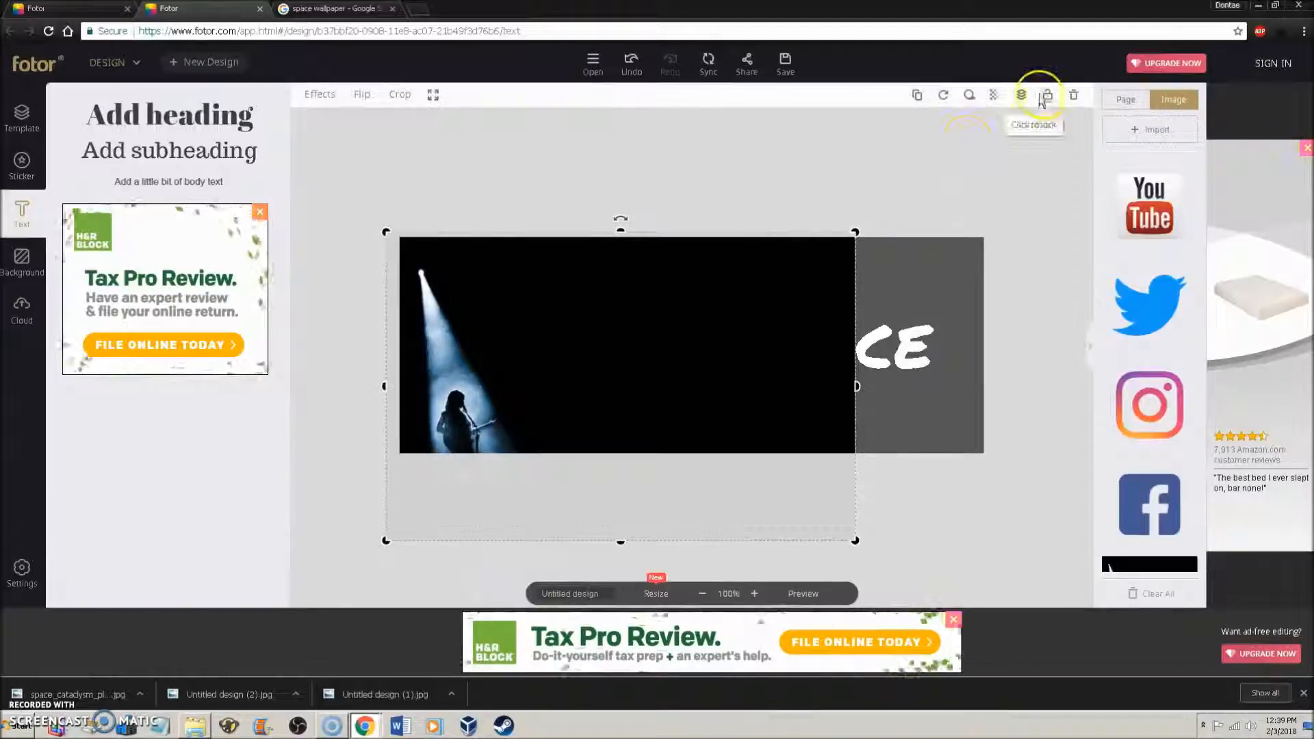
# - Move the photo down a layer behind the title and stretch it to fill the canvas
pyautogui.click(1021, 95)
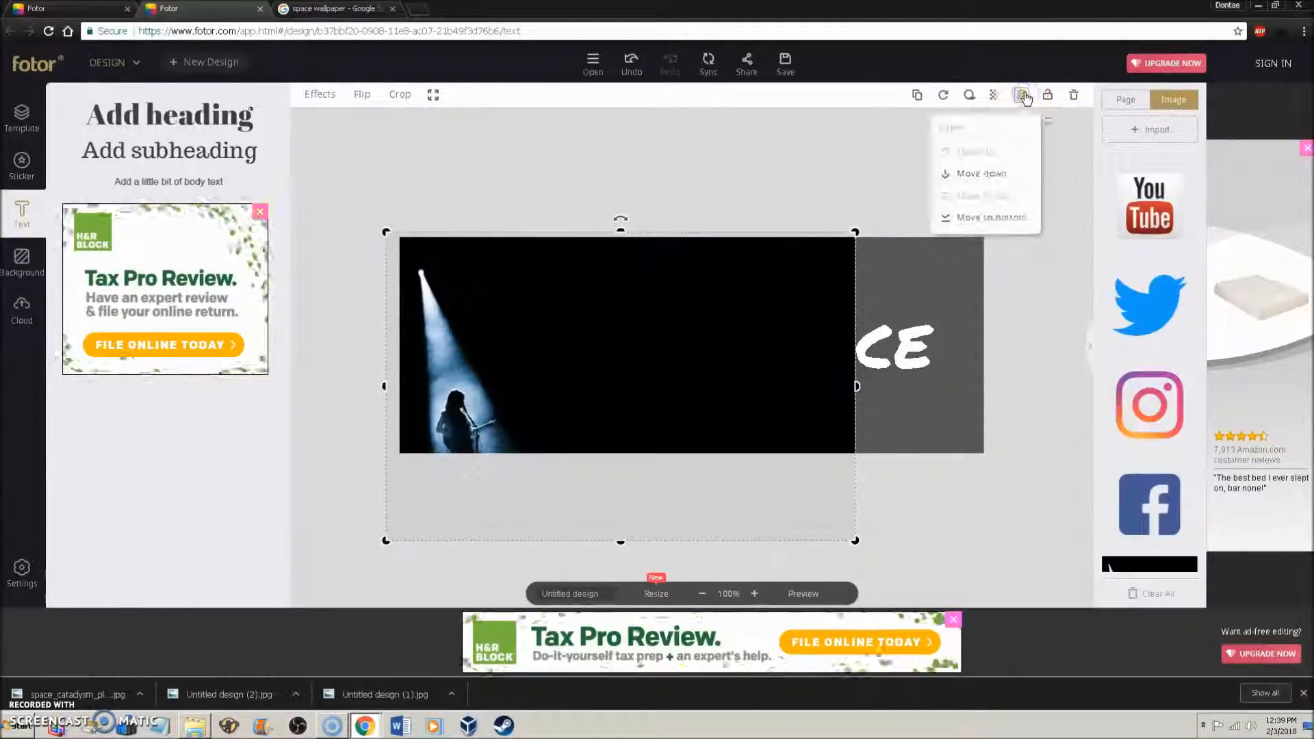
pyautogui.click(993, 179)
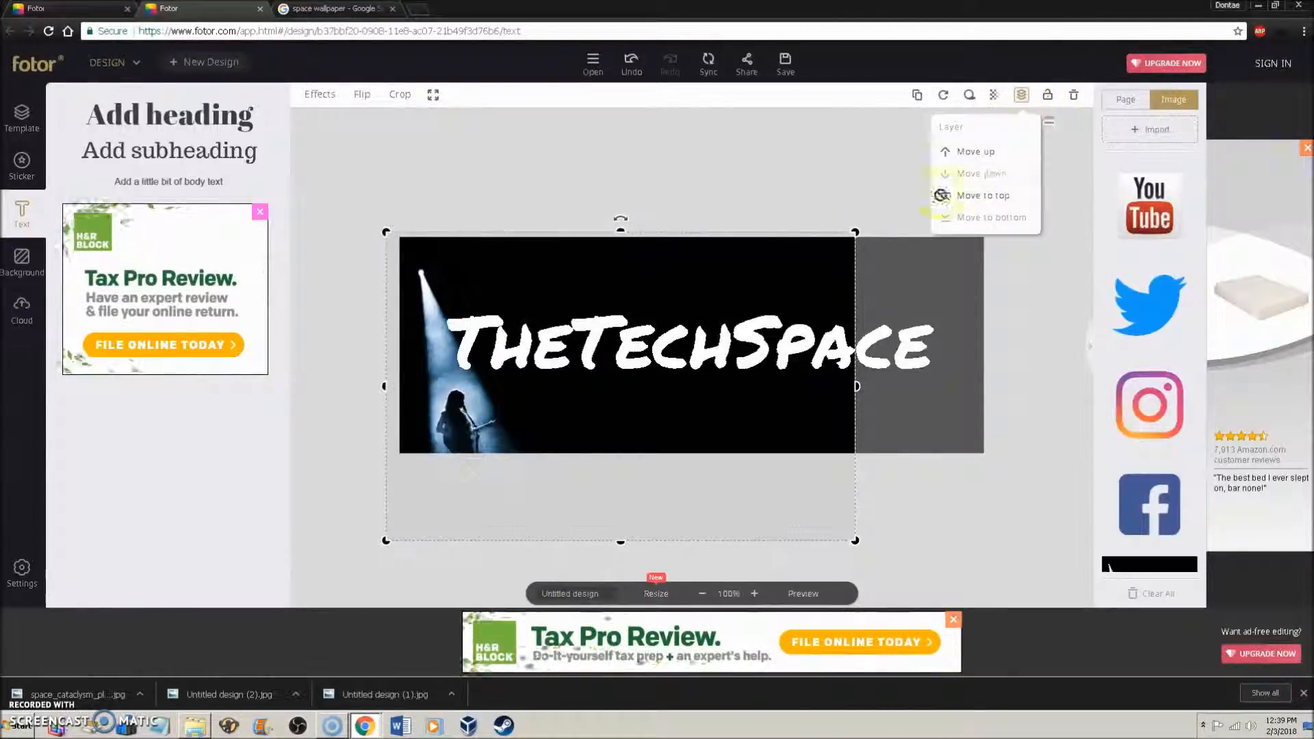
pyautogui.moveTo(786, 253); pyautogui.dragTo(792, 253)
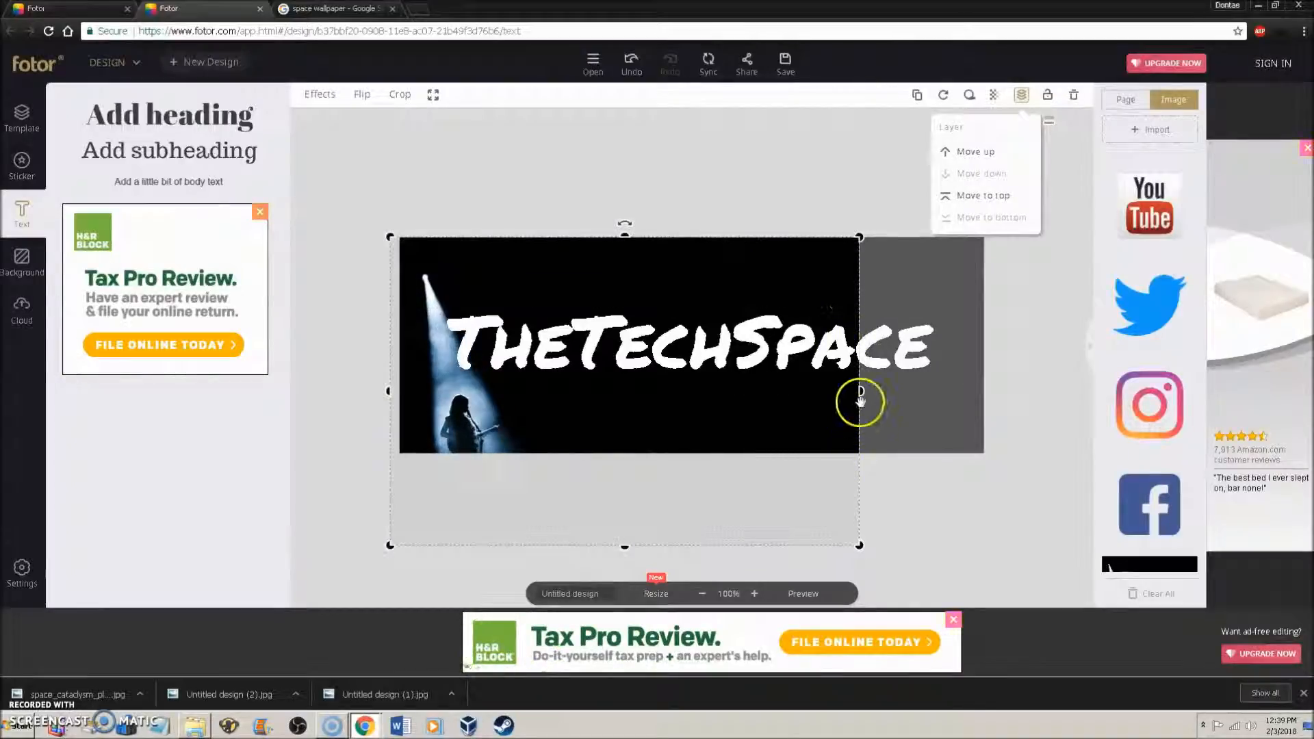
pyautogui.moveTo(861, 393); pyautogui.dragTo(992, 399)
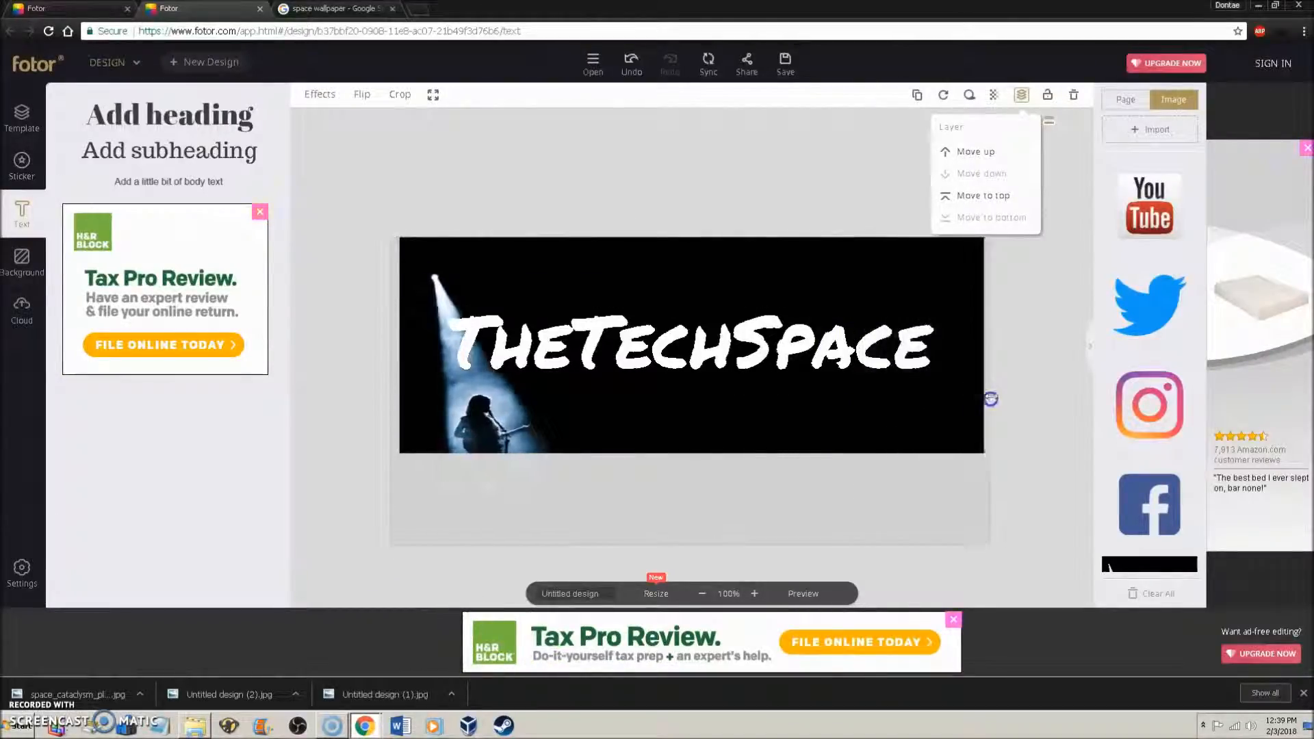
pyautogui.moveTo(691, 547); pyautogui.dragTo(697, 456)
pyautogui.click(520, 213)
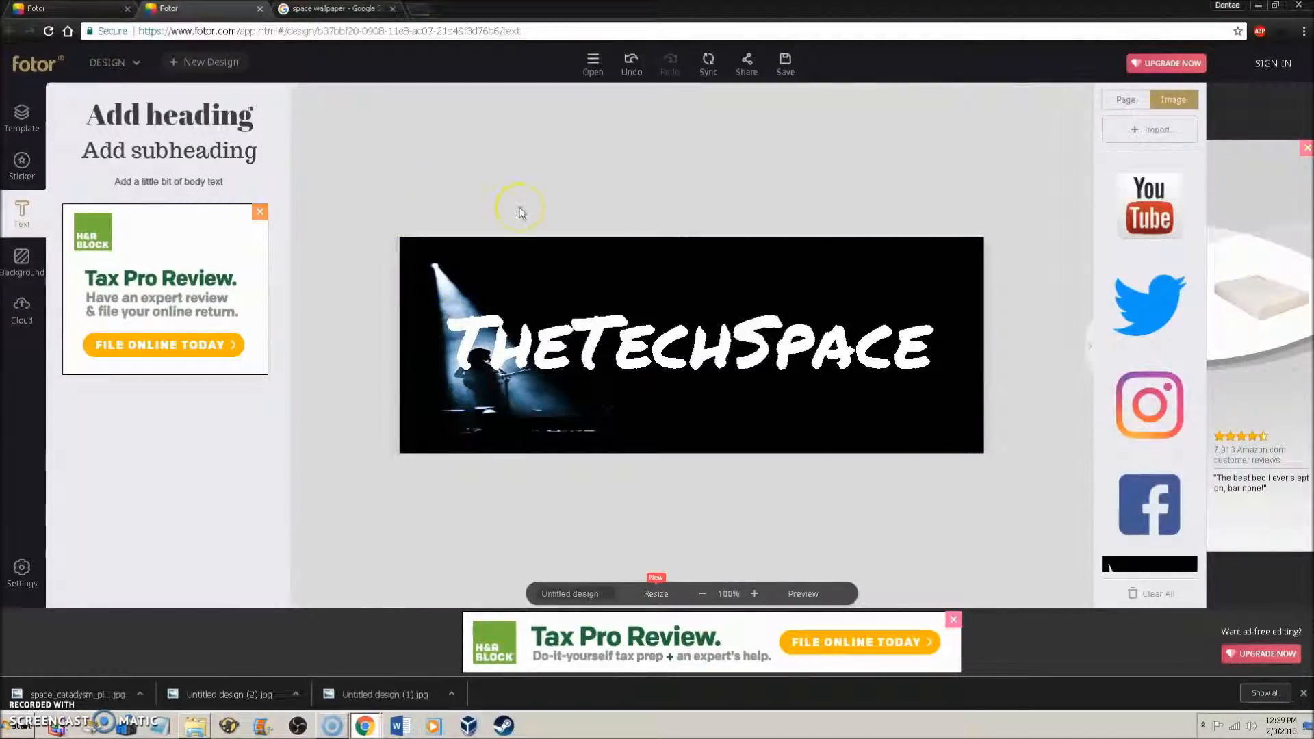
# - Add the YouTube, Twitter, Instagram and Facebook icons to the canvas
pyautogui.click(1150, 206)
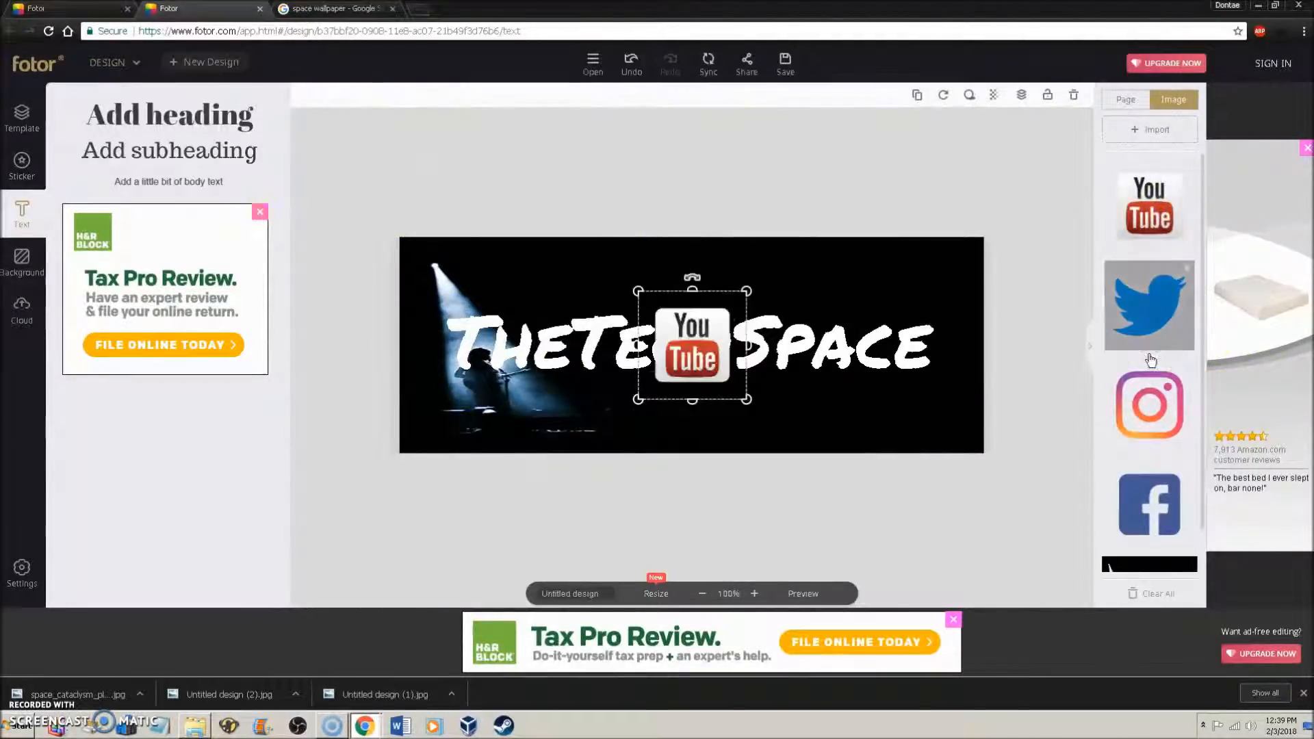
pyautogui.click(1150, 322)
pyautogui.click(1149, 407)
pyautogui.moveTo(1151, 504); pyautogui.dragTo(704, 282)
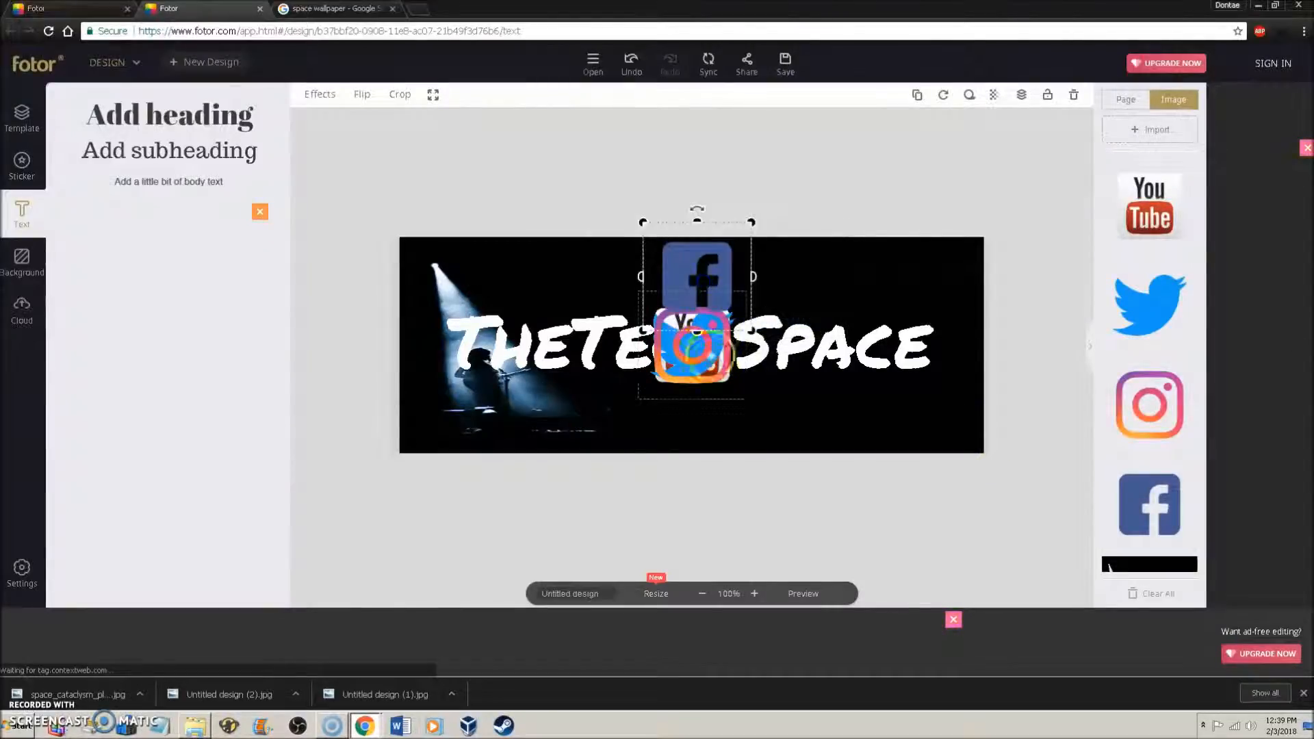
pyautogui.moveTo(705, 350); pyautogui.dragTo(801, 294)
pyautogui.moveTo(729, 342); pyautogui.dragTo(970, 296)
# - Shrink the four icons into a row above the title, then add a heading with a social handle
pyautogui.click(705, 367)
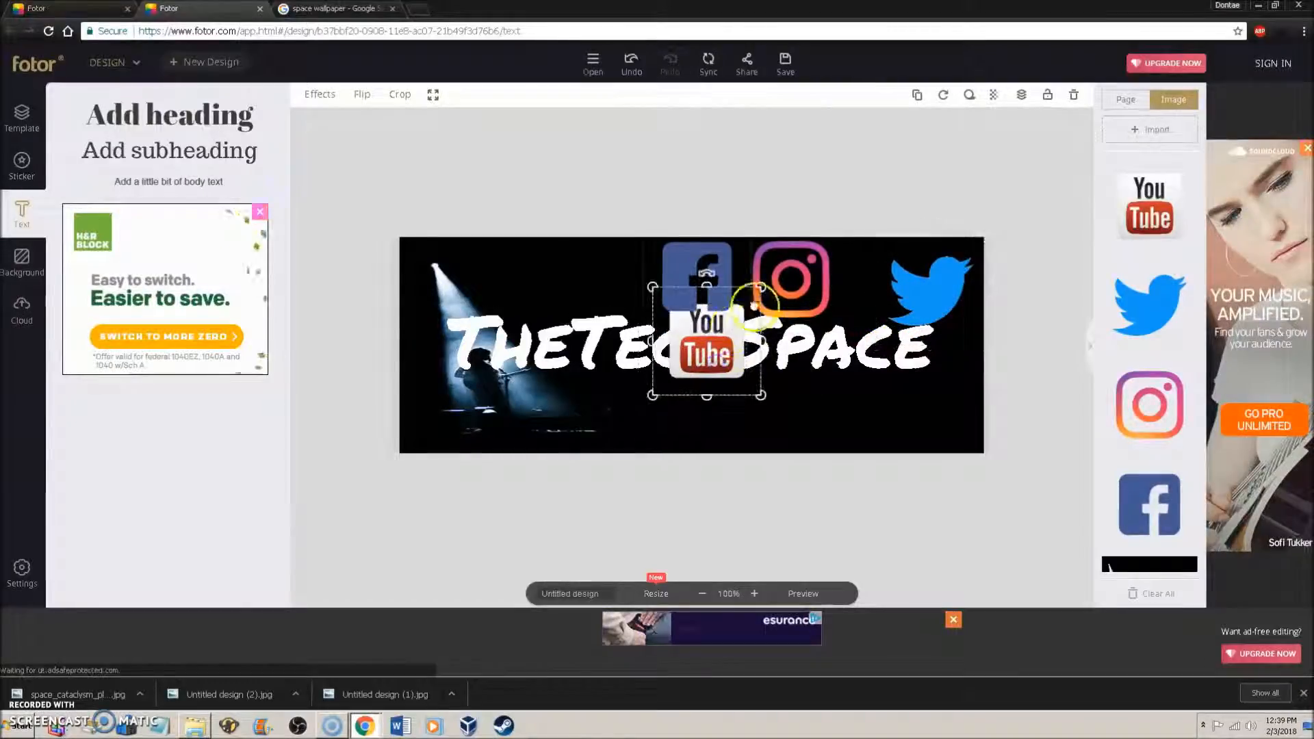
pyautogui.moveTo(743, 295); pyautogui.dragTo(546, 260)
pyautogui.click(669, 269)
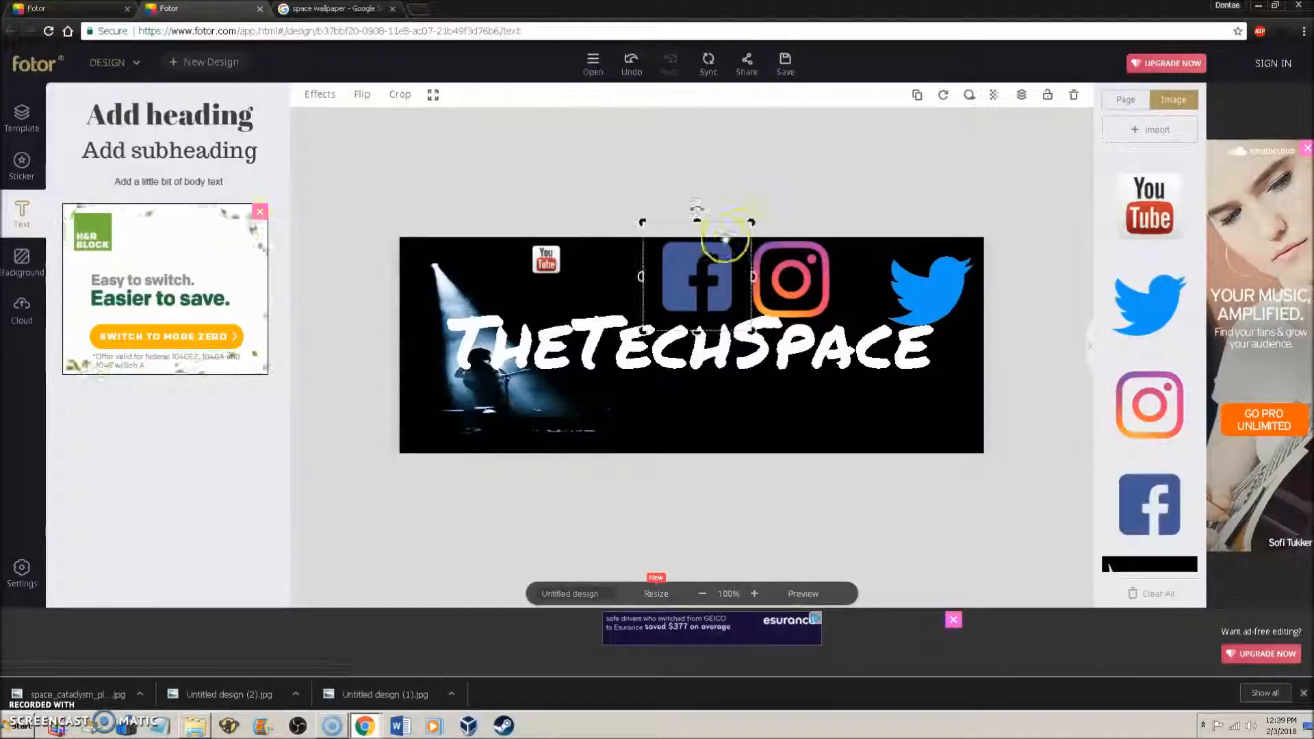
pyautogui.moveTo(753, 218); pyautogui.dragTo(587, 261)
pyautogui.click(815, 278)
pyautogui.moveTo(834, 231); pyautogui.dragTo(641, 258)
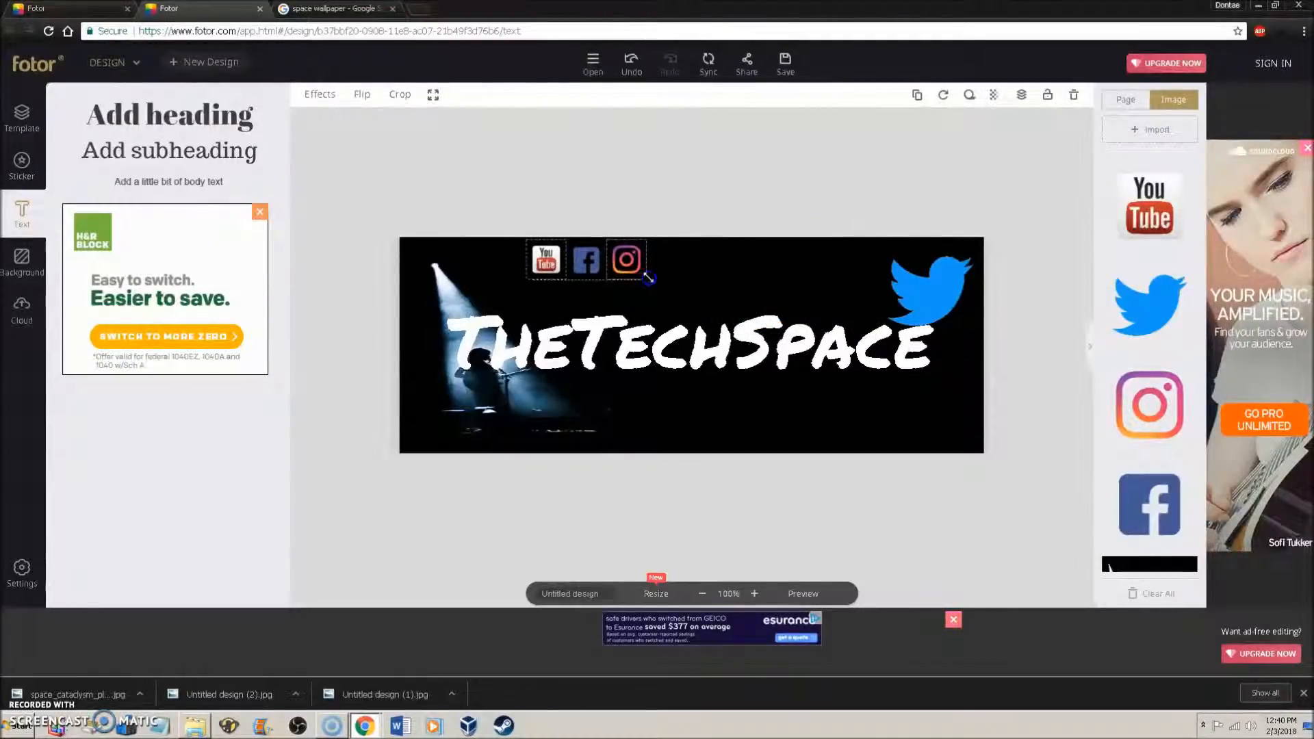
pyautogui.moveTo(900, 284); pyautogui.dragTo(672, 288)
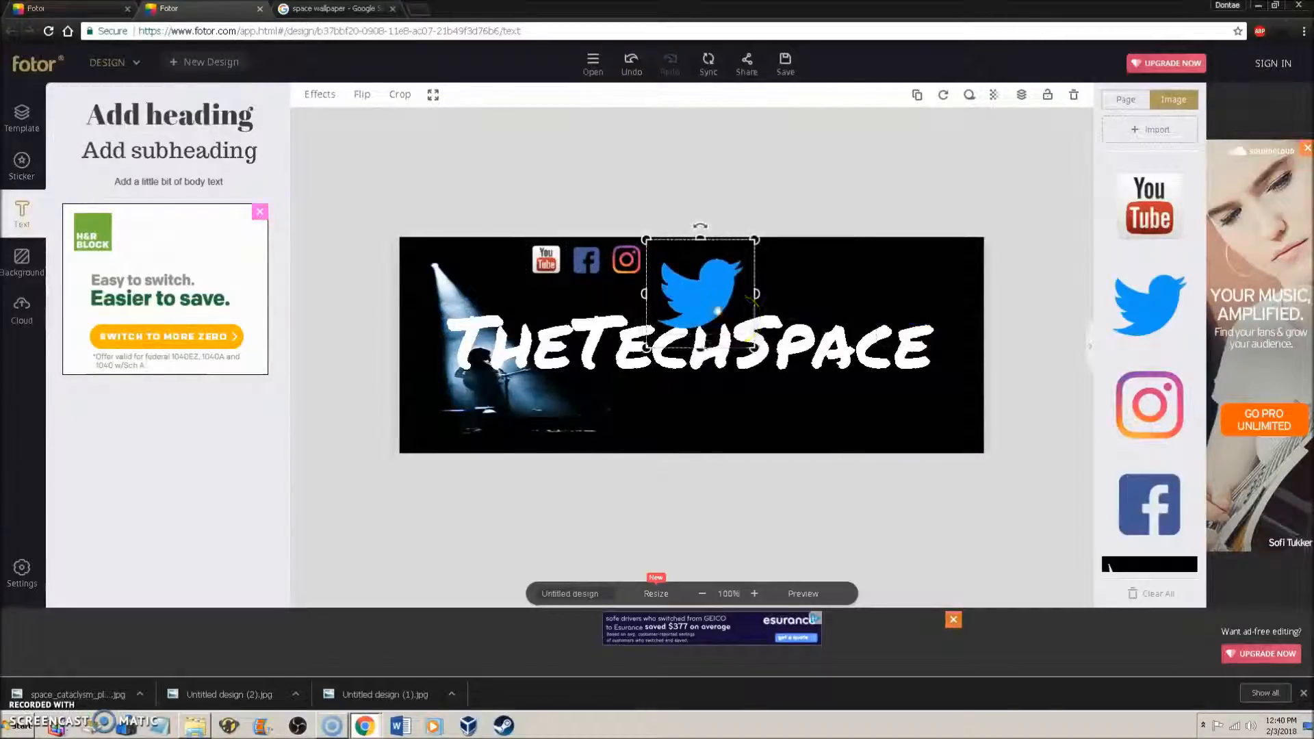
pyautogui.moveTo(739, 304); pyautogui.dragTo(713, 288)
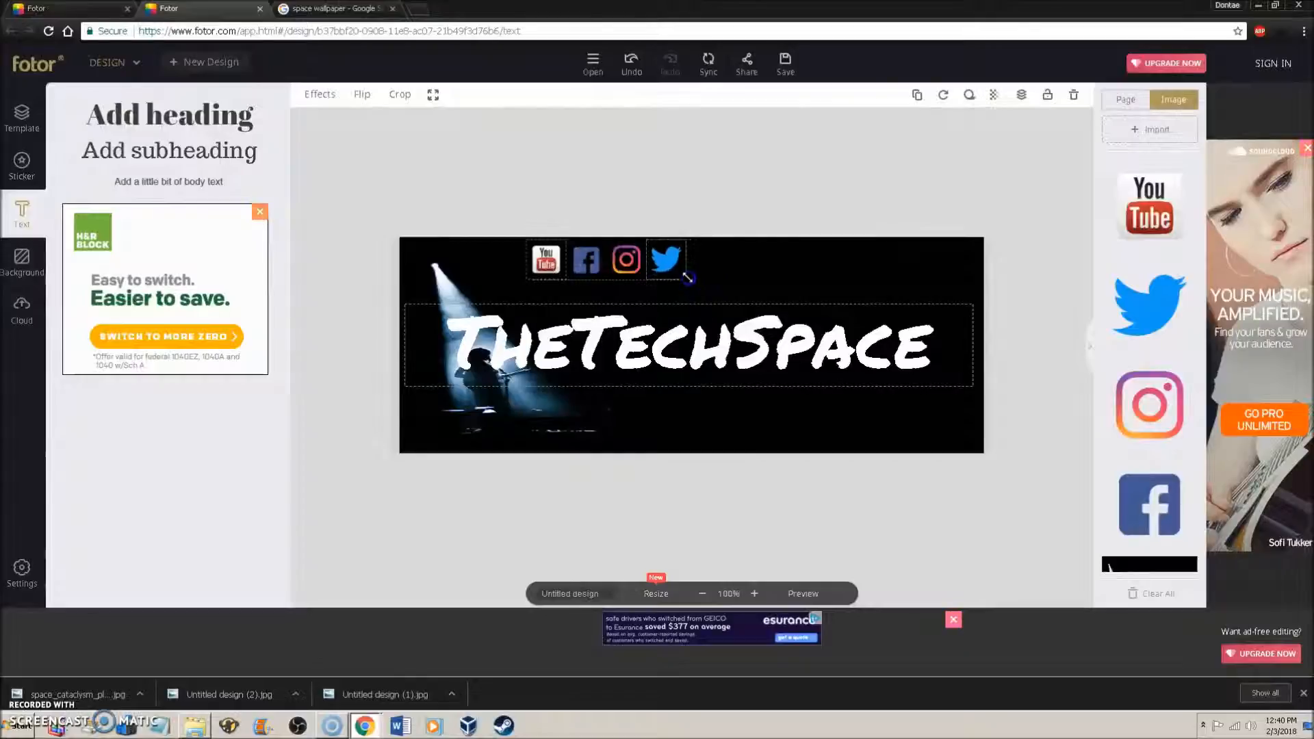
pyautogui.click(687, 277)
pyautogui.click(679, 177)
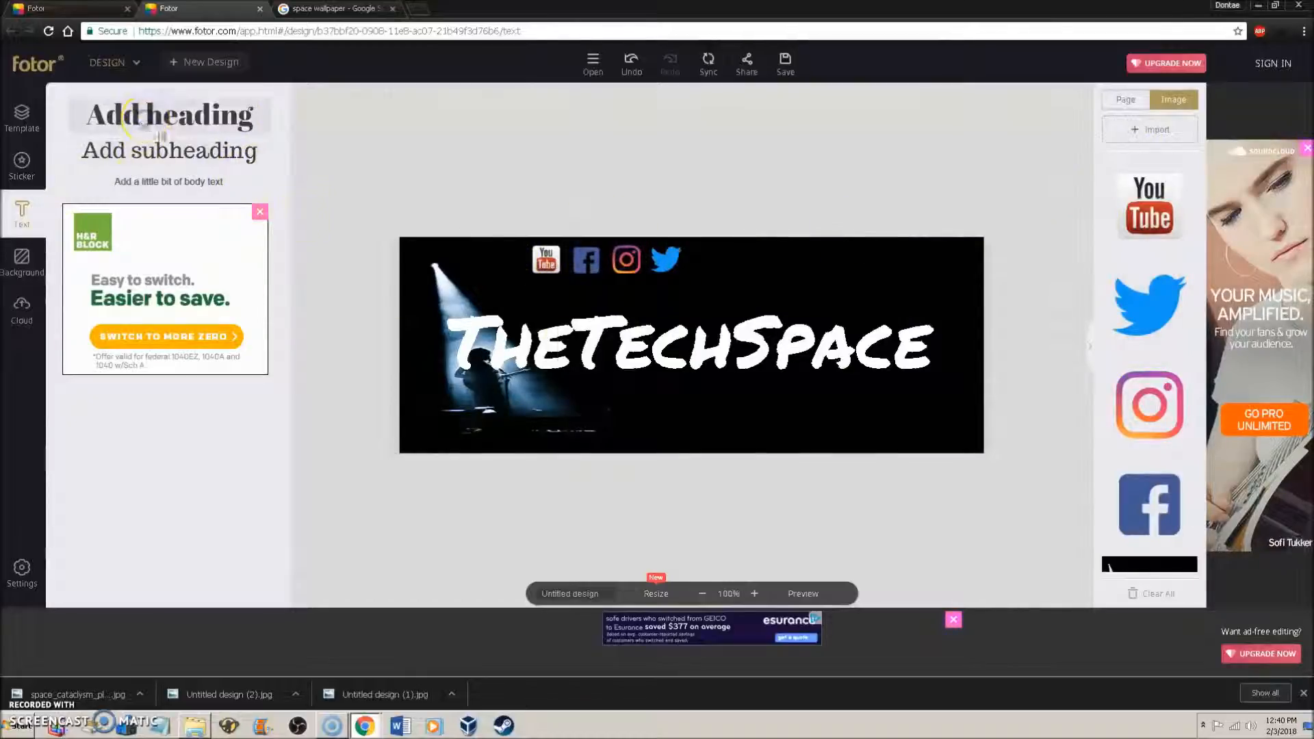
pyautogui.click(170, 115)
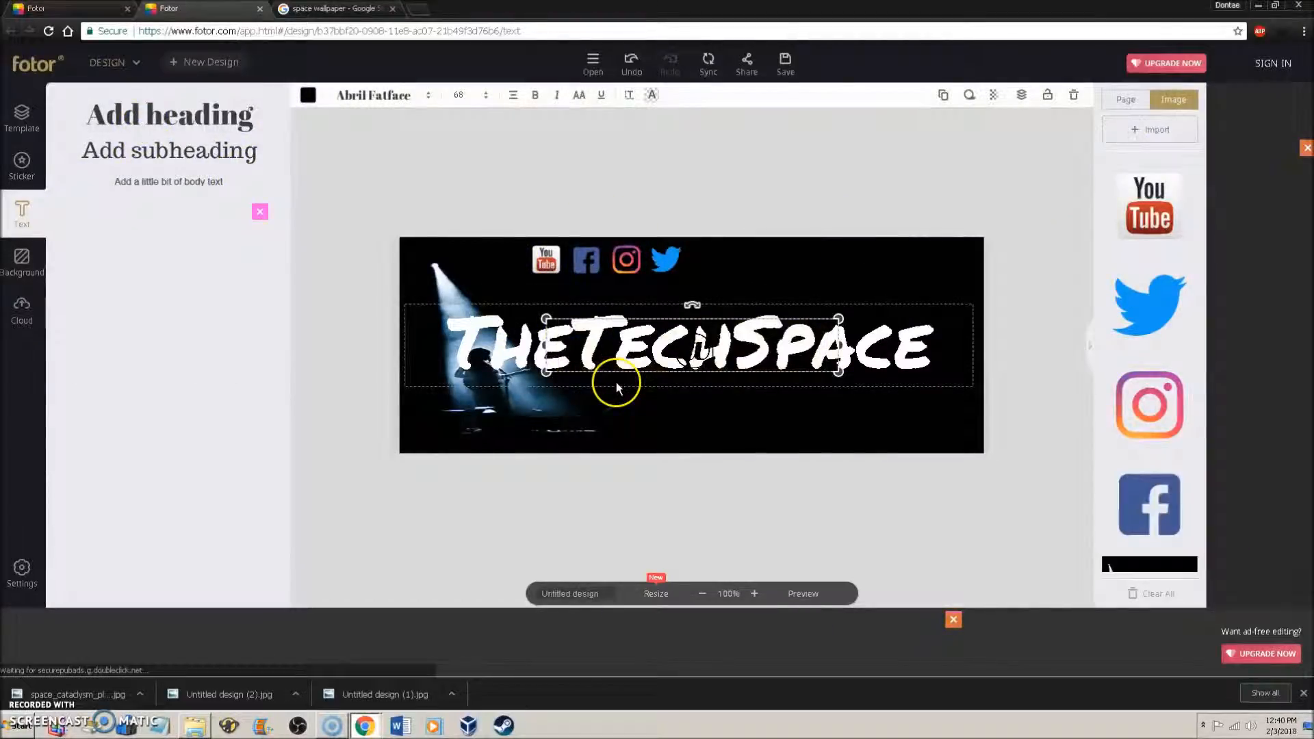
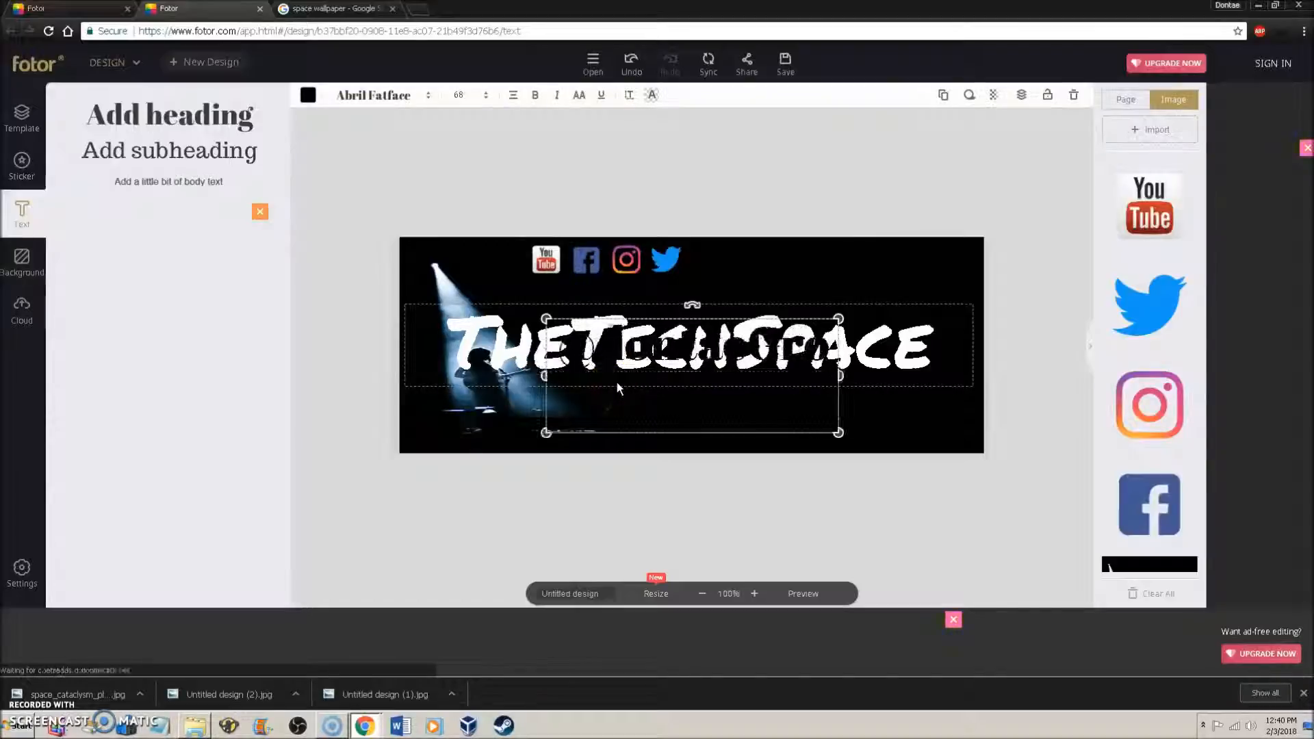